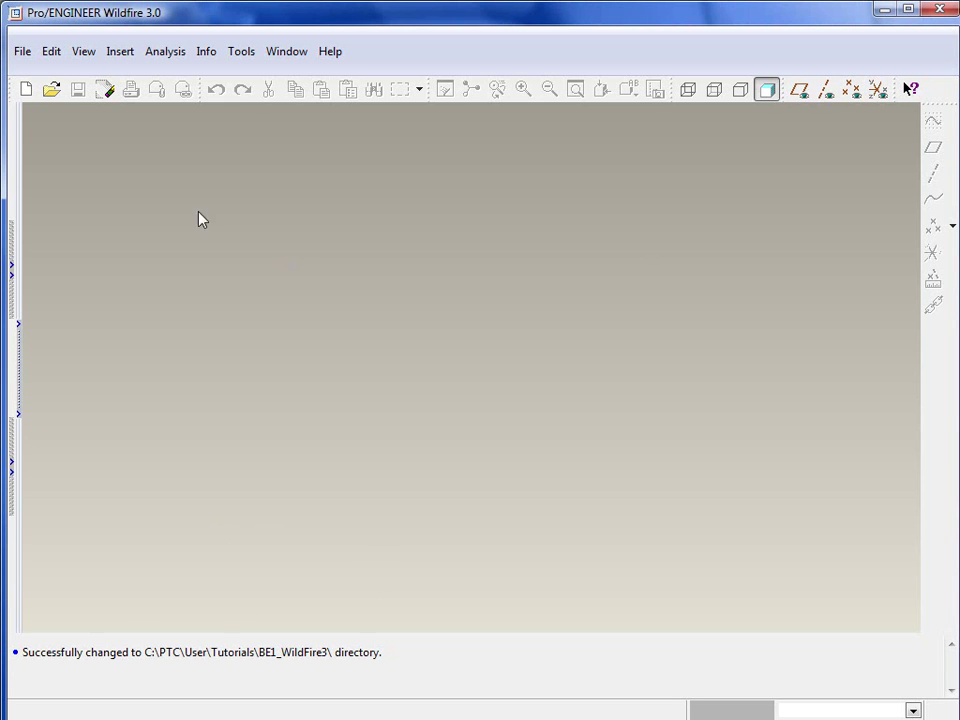
Open the speaker_box.asm assembly from the BE1_WildFire3 folder.
{"action": "left_click", "coordinate": [50, 90]}
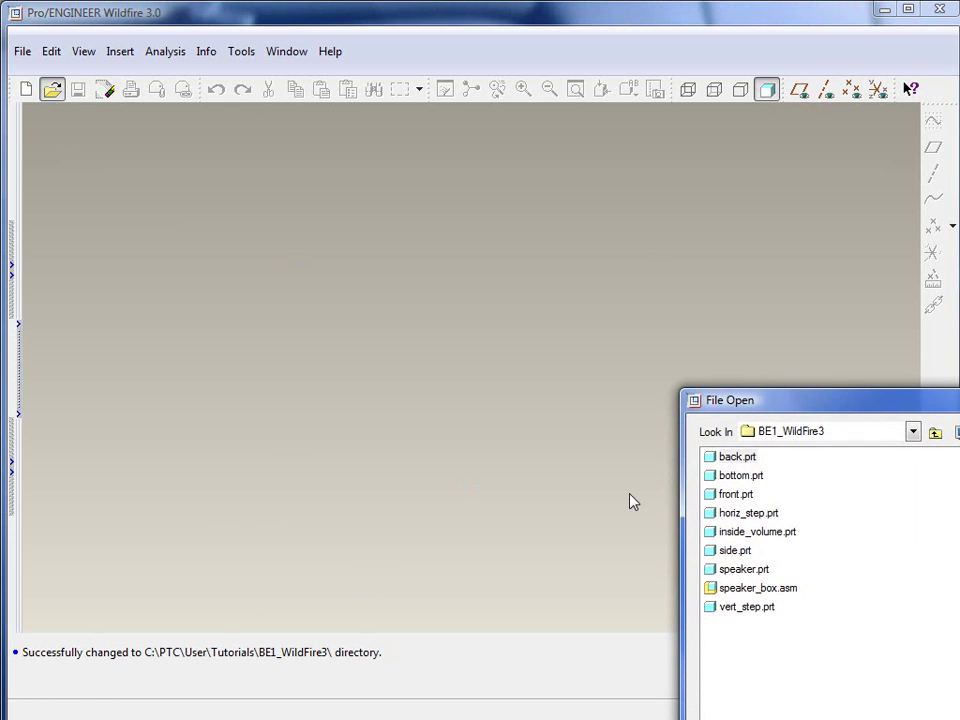
{"action": "left_click_drag", "start_coordinate": [868, 409], "coordinate": [557, 225]}
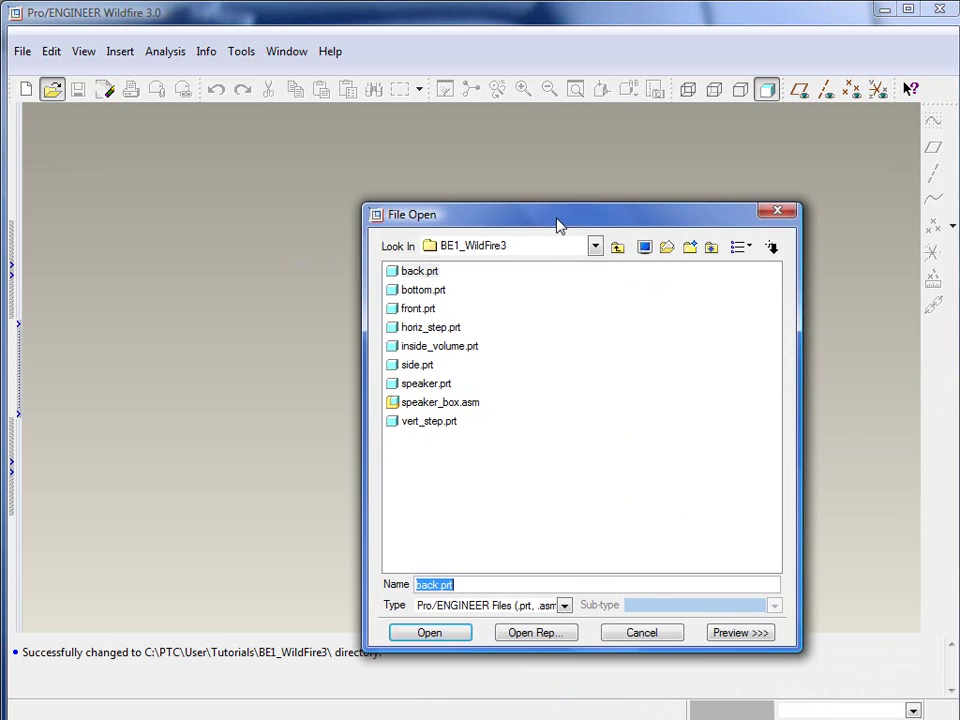
{"action": "double_click", "coordinate": [460, 403]}
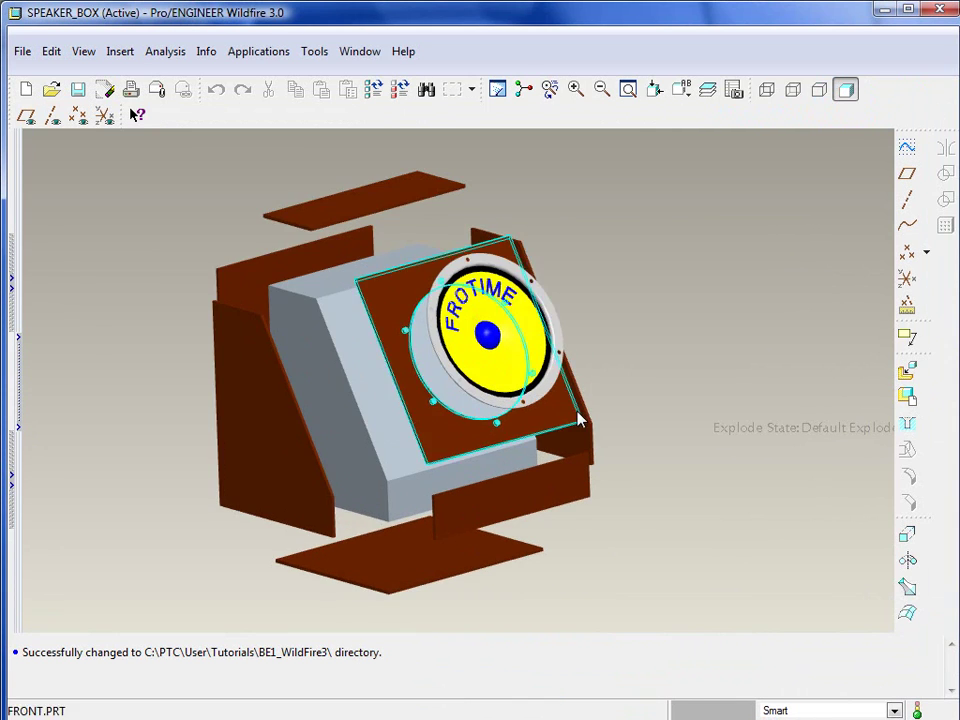
{"action": "middle_click_drag", "start_coordinate": [596, 360], "coordinate": [650, 343]}
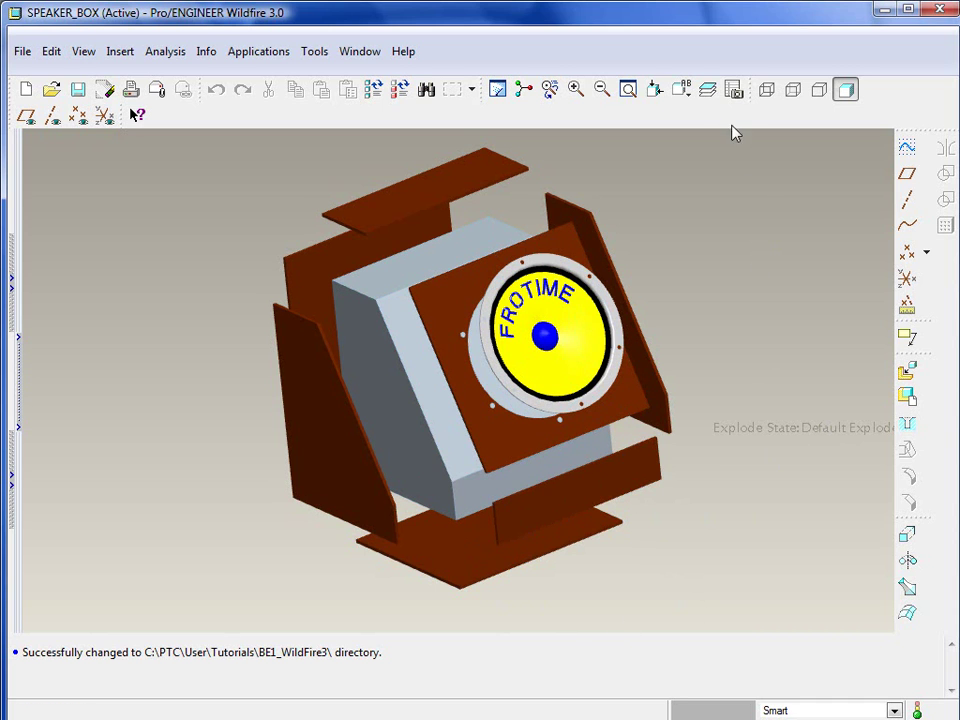
Activate the Default Explode state of the speaker box assembly in the View Manager.
{"action": "left_click", "coordinate": [733, 90]}
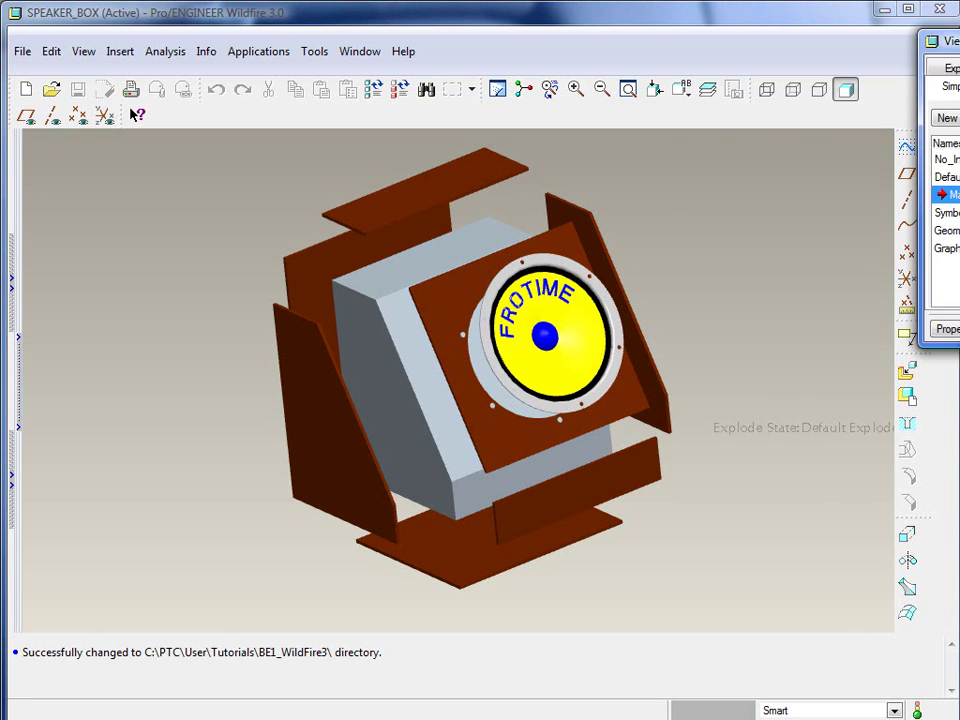
{"action": "left_click", "coordinate": [748, 106]}
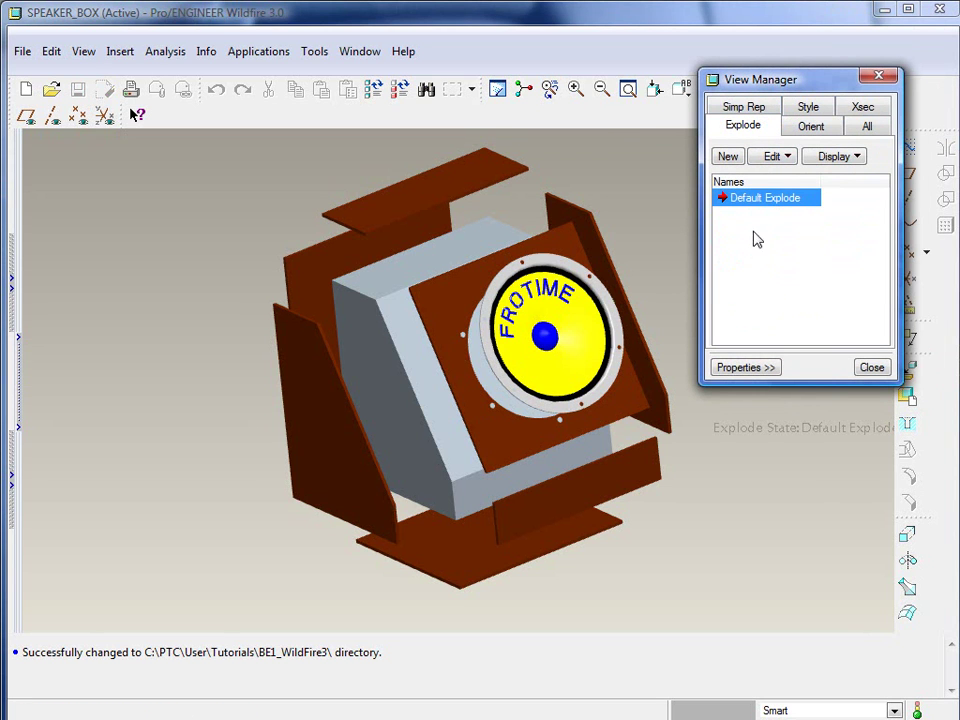
{"action": "double_click", "coordinate": [758, 202]}
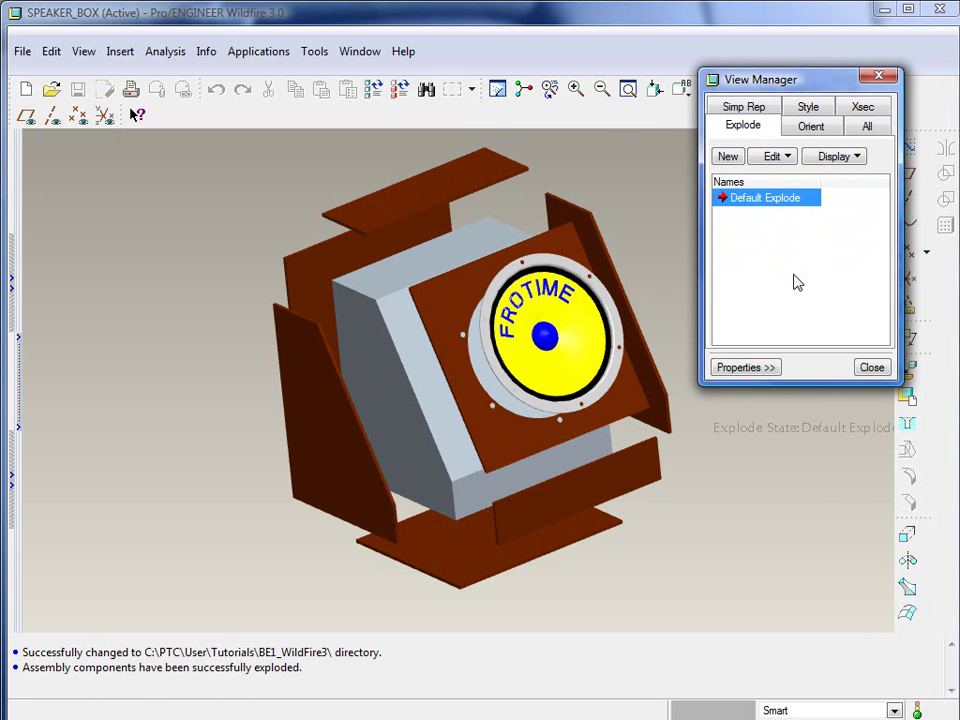
{"action": "left_click", "coordinate": [869, 367]}
Unexplode the speaker box assembly.
{"action": "left_click", "coordinate": [82, 52]}
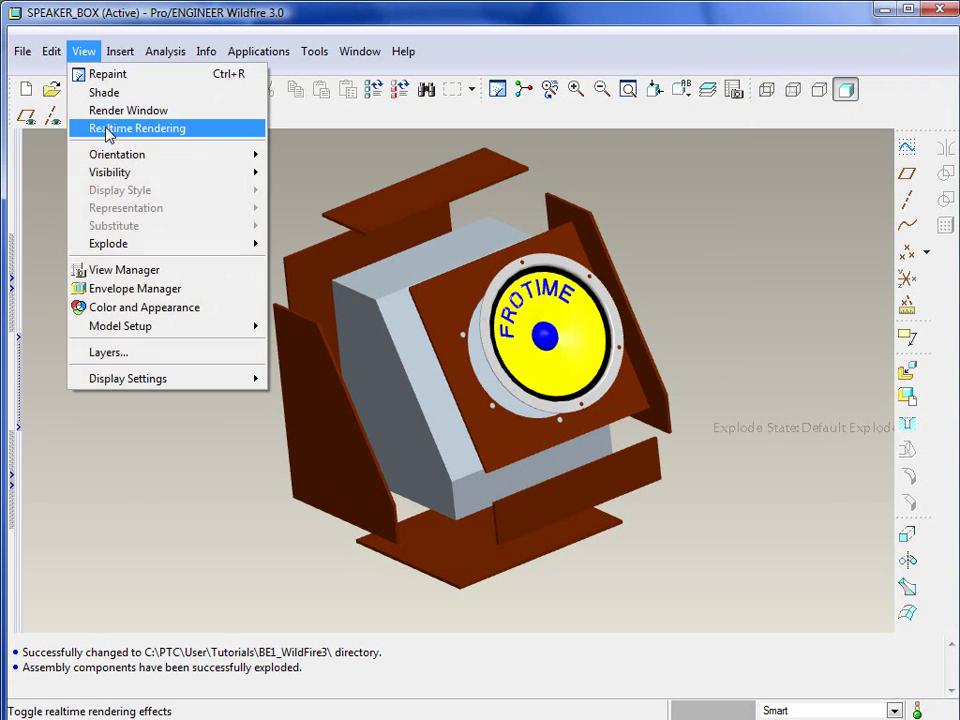
{"action": "mouse_move", "coordinate": [174, 246]}
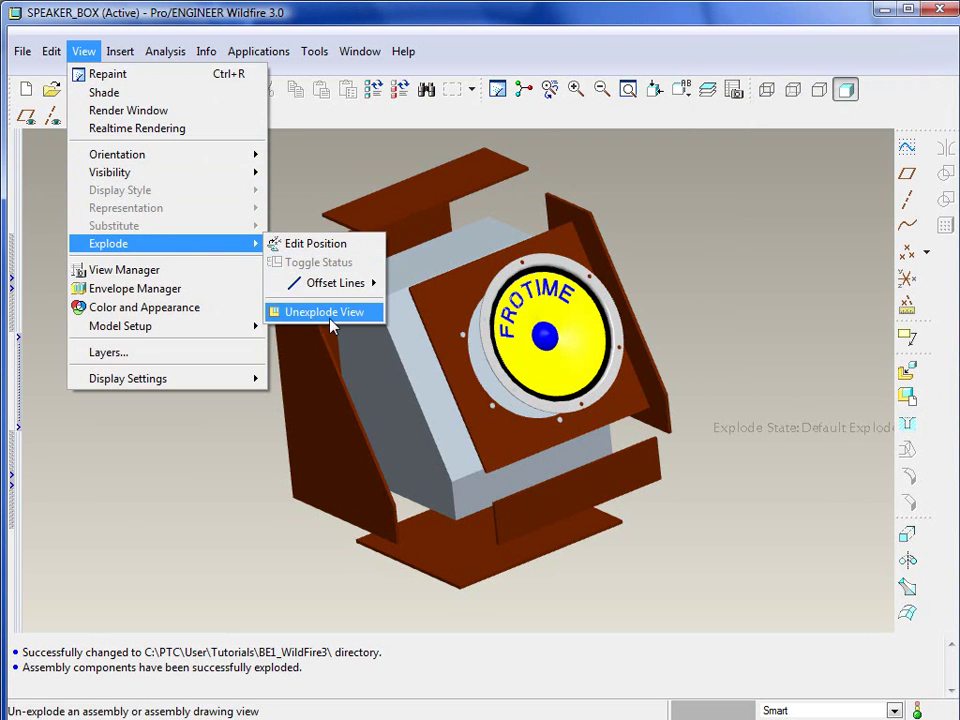
{"action": "left_click", "coordinate": [330, 312]}
{"action": "scroll", "coordinate": [729, 362], "scroll_direction": "down", "scroll_amount": 2}
{"action": "middle_click_drag", "start_coordinate": [729, 362], "coordinate": [754, 362]}
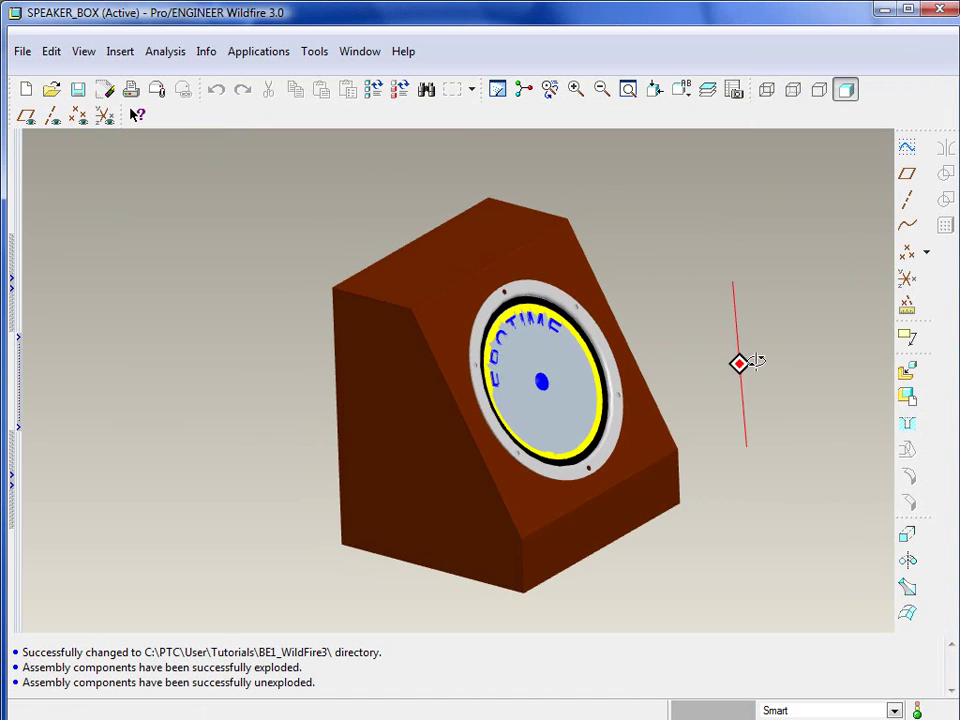
Set the display style of the inside volume component to Wireframe in the closed speaker box.
{"action": "left_click", "coordinate": [588, 390]}
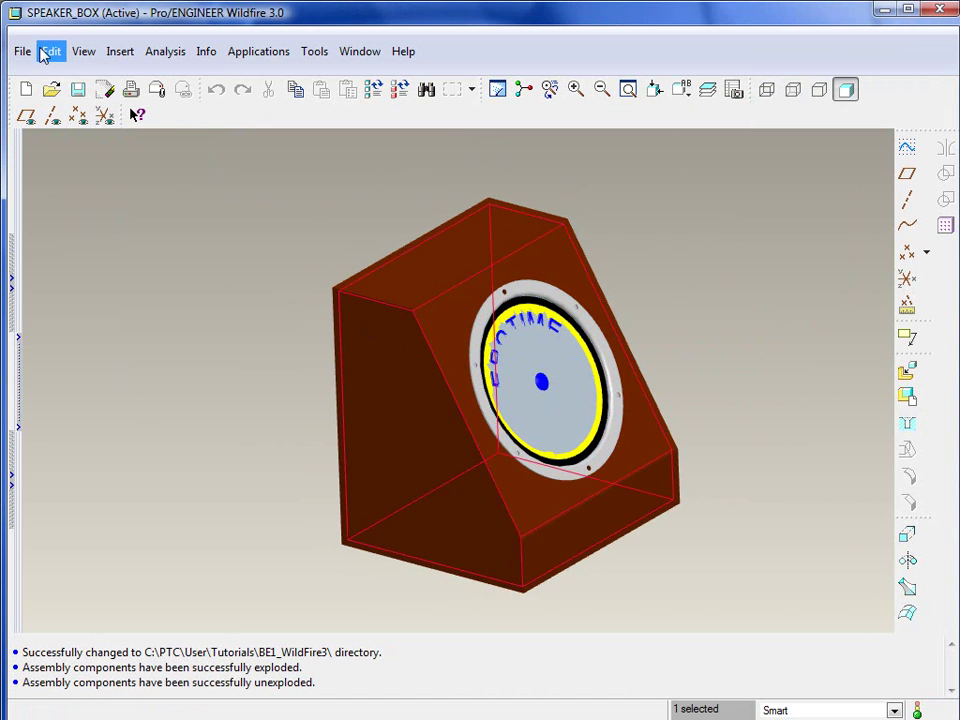
{"action": "left_click", "coordinate": [97, 58]}
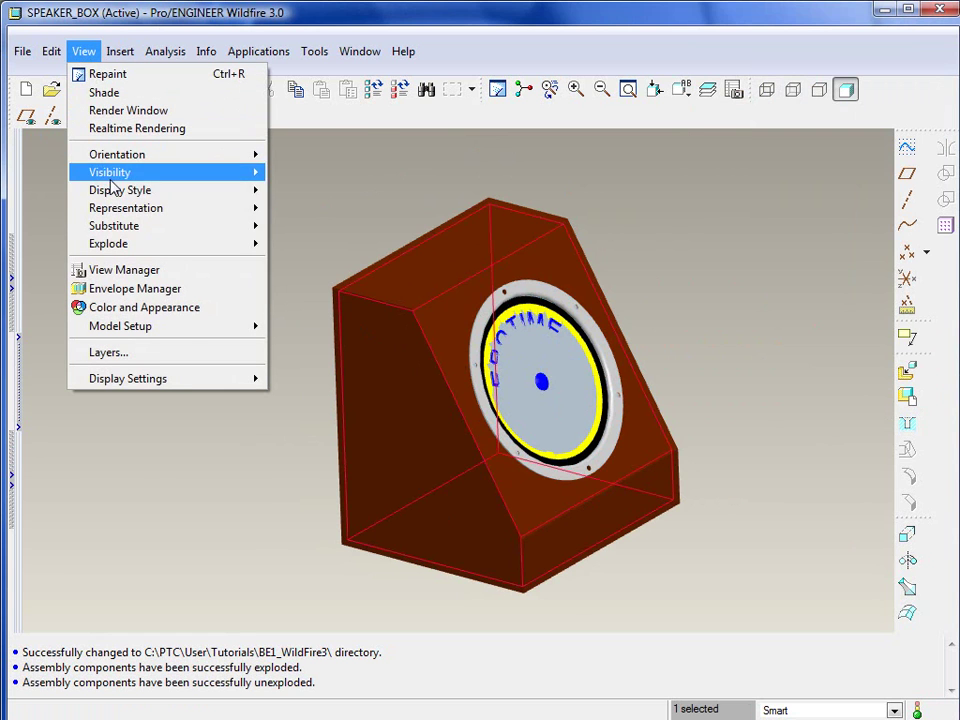
{"action": "mouse_move", "coordinate": [118, 172]}
{"action": "mouse_move", "coordinate": [167, 195]}
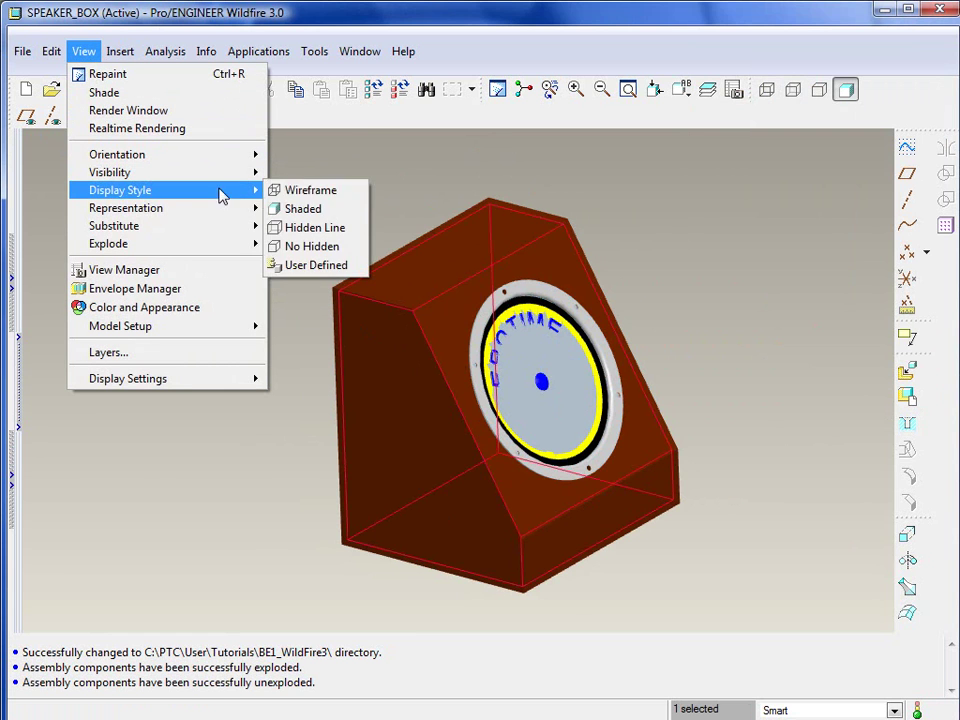
{"action": "left_click", "coordinate": [296, 190]}
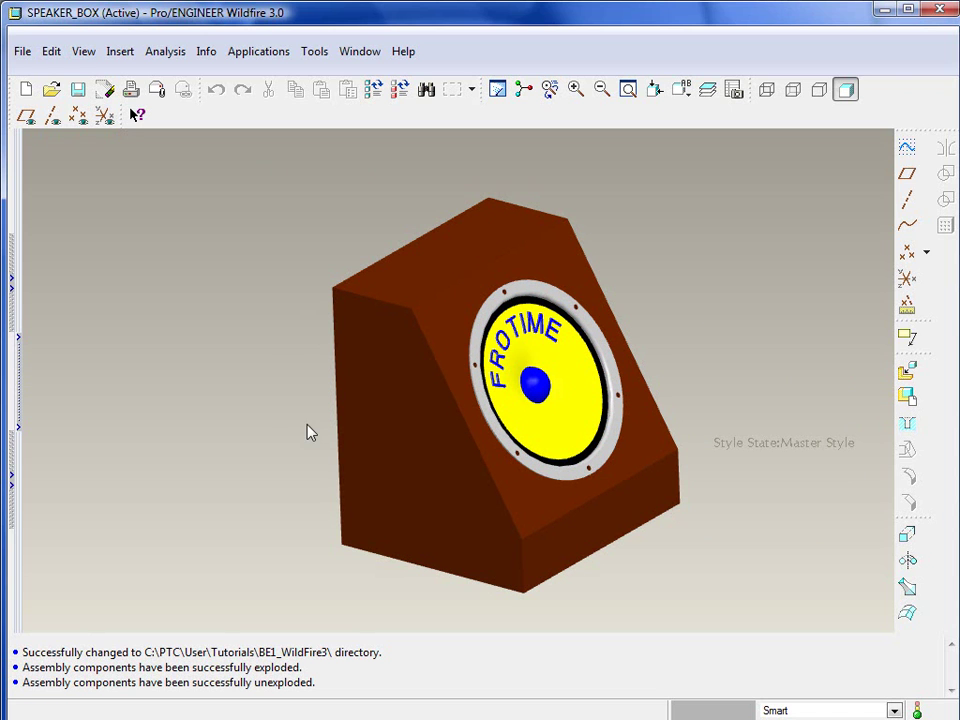
{"action": "middle_click_drag", "start_coordinate": [531, 407], "coordinate": [553, 407]}
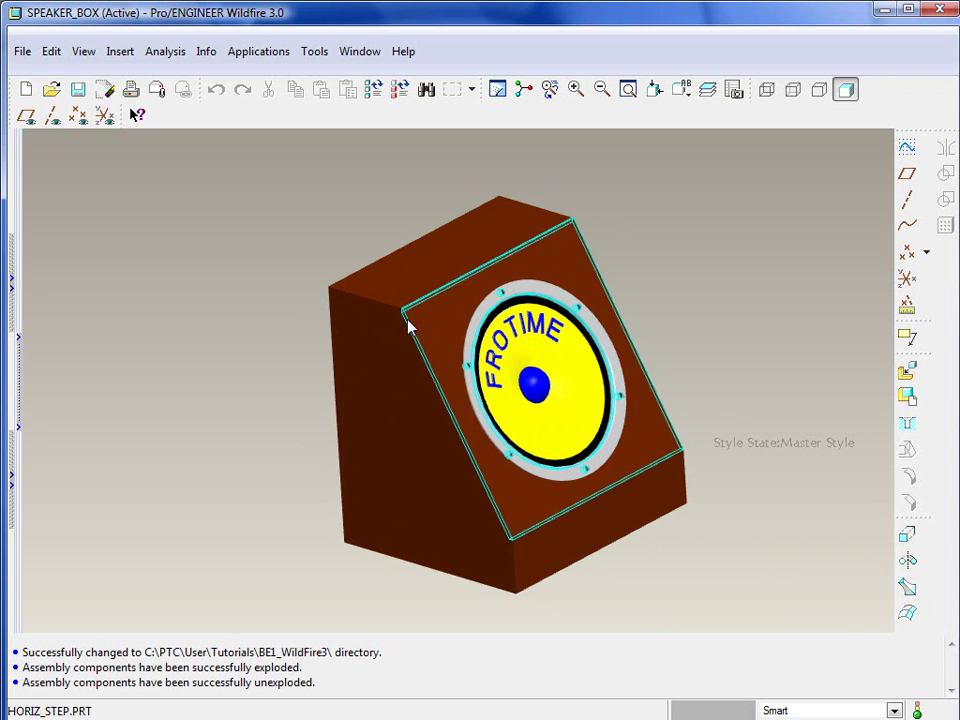
Explode the speaker box assembly view again.
{"action": "left_click", "coordinate": [77, 55]}
{"action": "mouse_move", "coordinate": [113, 253]}
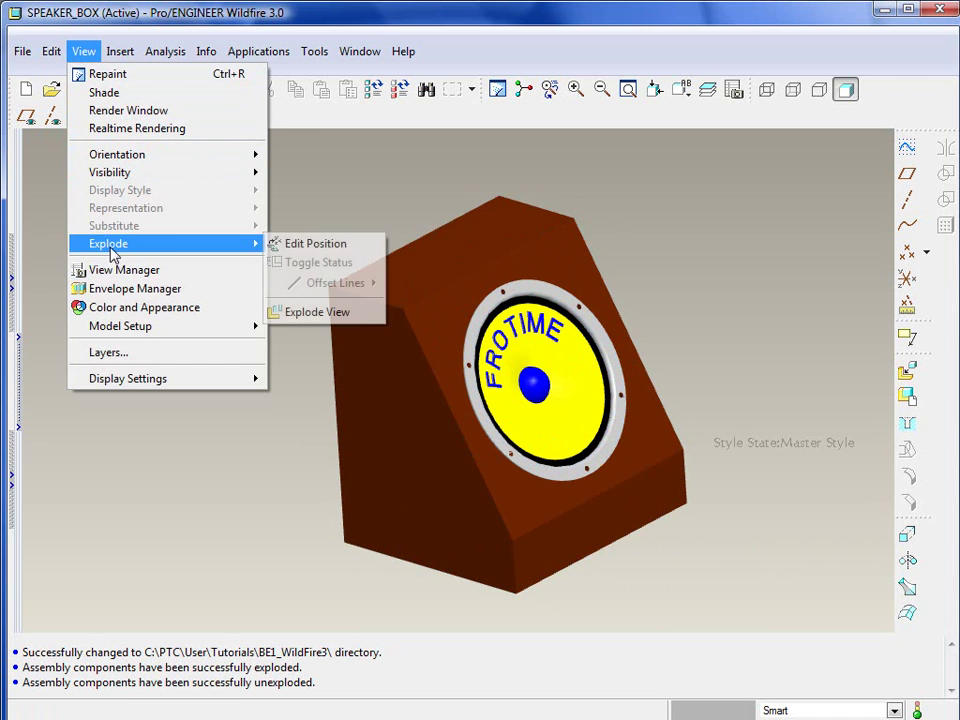
{"action": "left_click", "coordinate": [318, 312]}
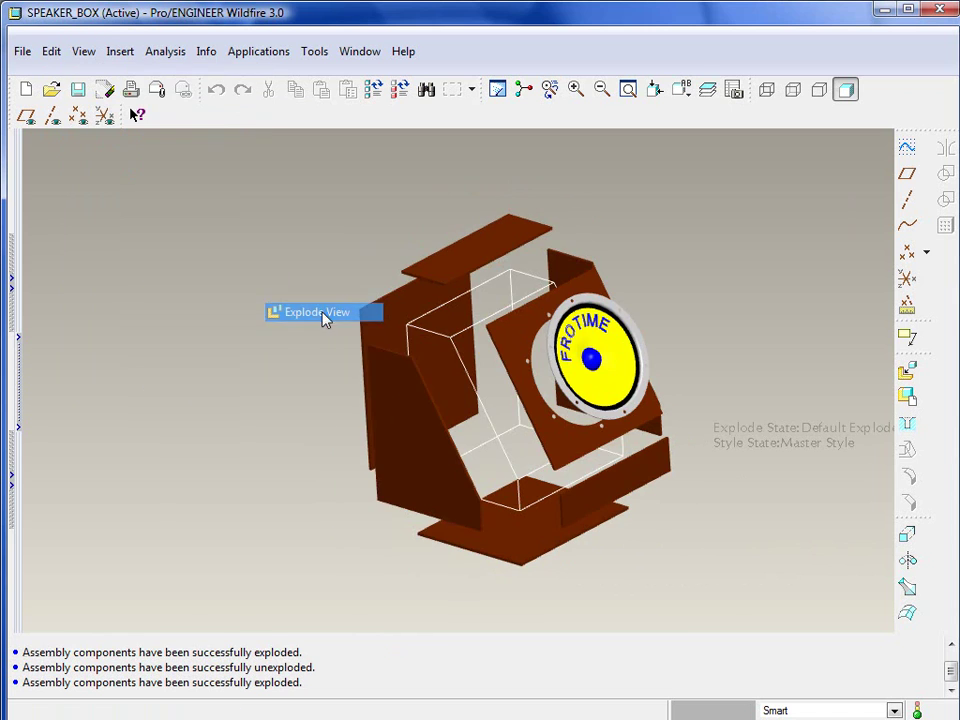
Examine the wireframe inside volume among the exploded panels by highlighting it and clearing the selection.
{"action": "left_click", "coordinate": [476, 381]}
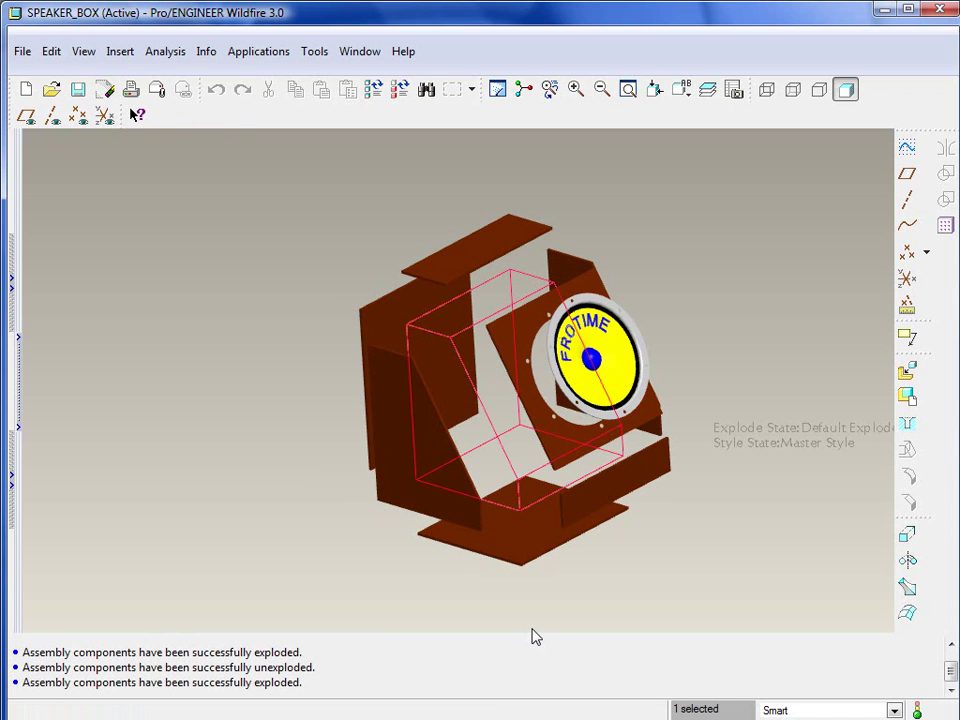
{"action": "middle_click_drag", "start_coordinate": [783, 481], "coordinate": [669, 514]}
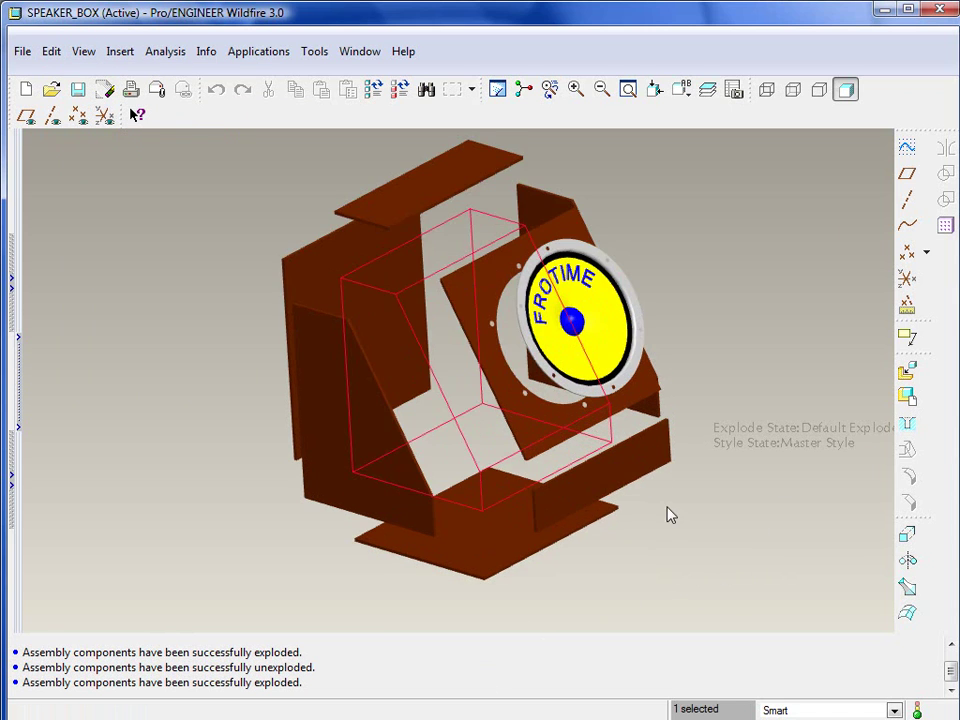
{"action": "left_click", "coordinate": [707, 493]}
{"action": "left_click", "coordinate": [449, 384]}
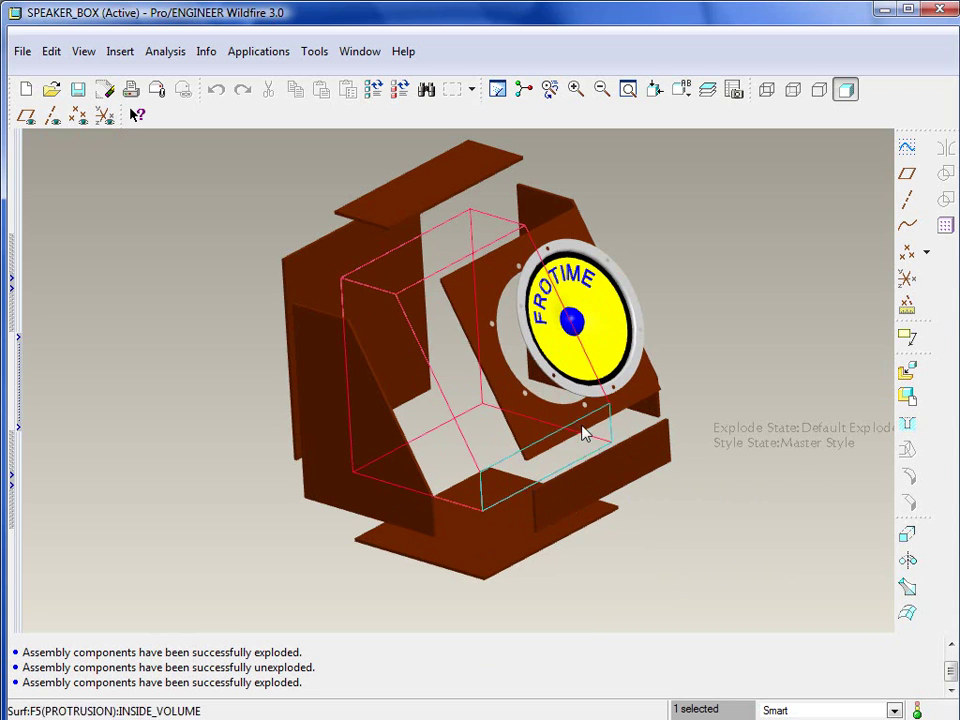
{"action": "left_click", "coordinate": [750, 540]}
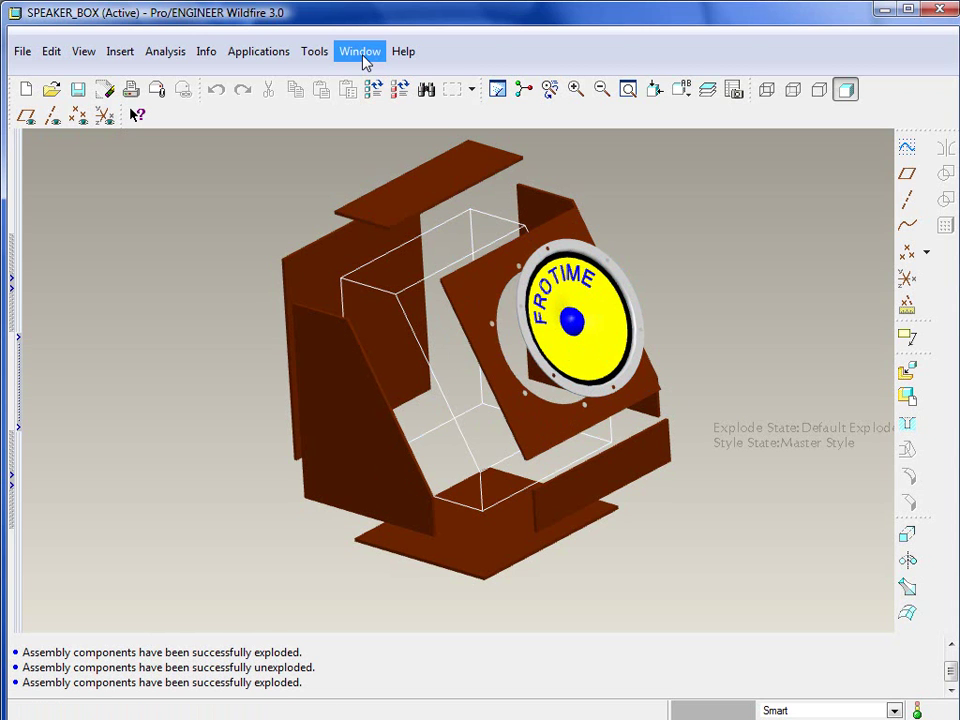
{"action": "left_click", "coordinate": [407, 326]}
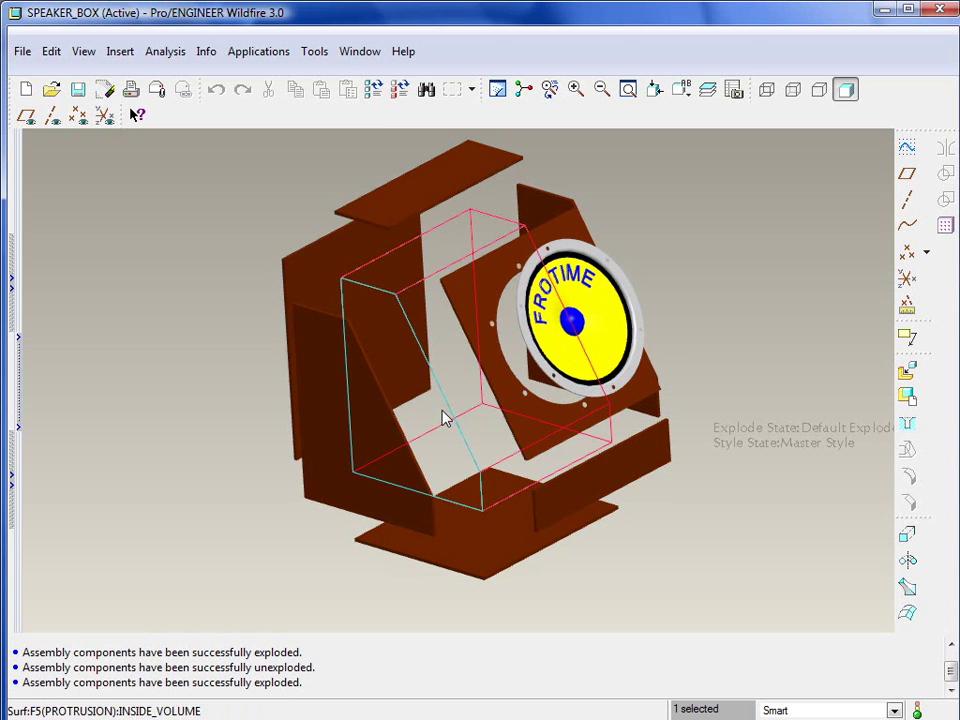
{"action": "left_click", "coordinate": [210, 328]}
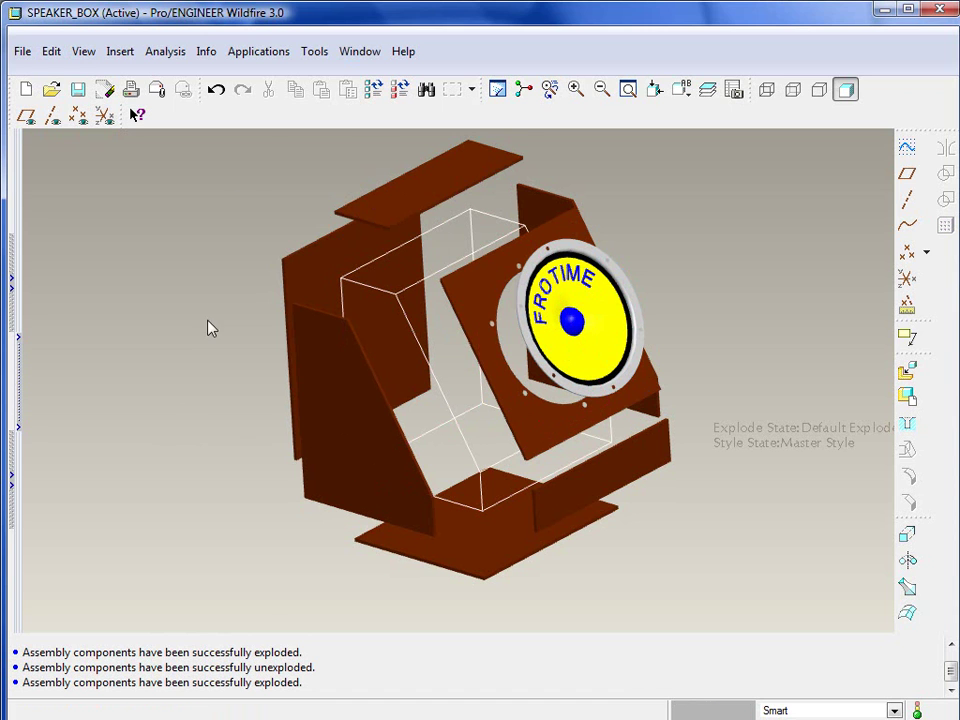
Close the assembly and open the inside_volume.prt part.
{"action": "left_click", "coordinate": [360, 51]}
{"action": "left_click", "coordinate": [368, 109]}
{"action": "left_click", "coordinate": [52, 90]}
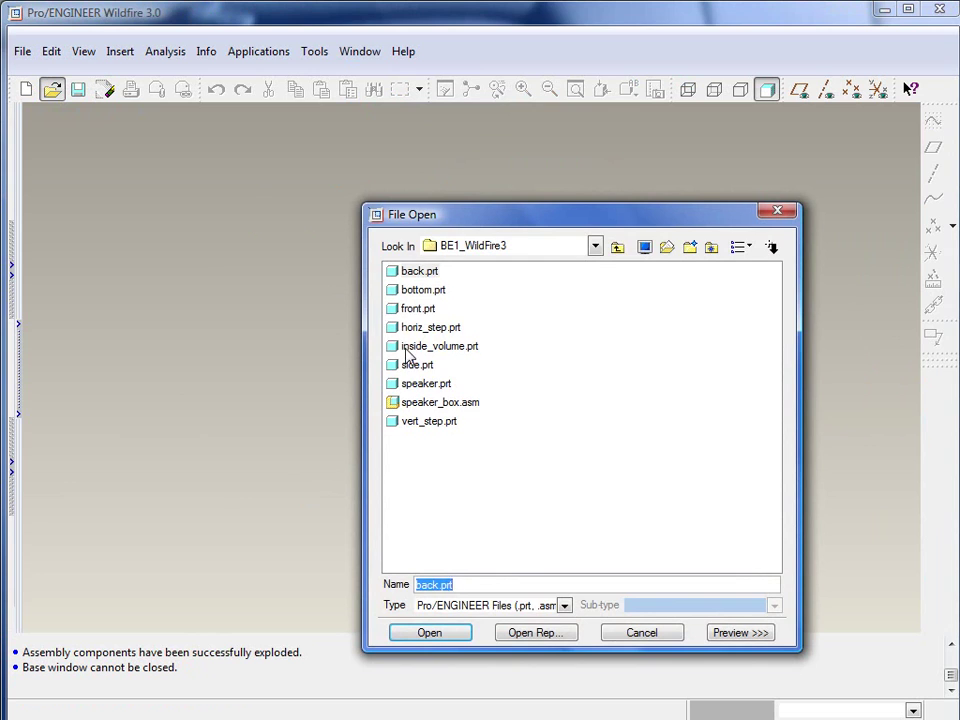
{"action": "double_click", "coordinate": [440, 351]}
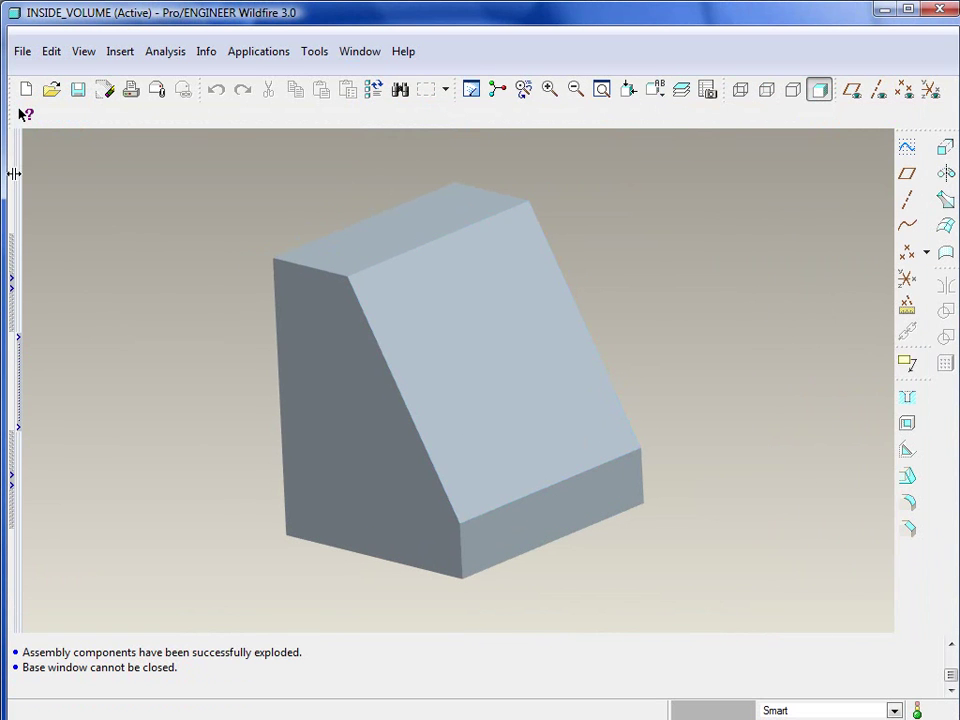
Show the model tree at a narrower width and identify the feature that forms the part's slanted face.
{"action": "left_click", "coordinate": [12, 174]}
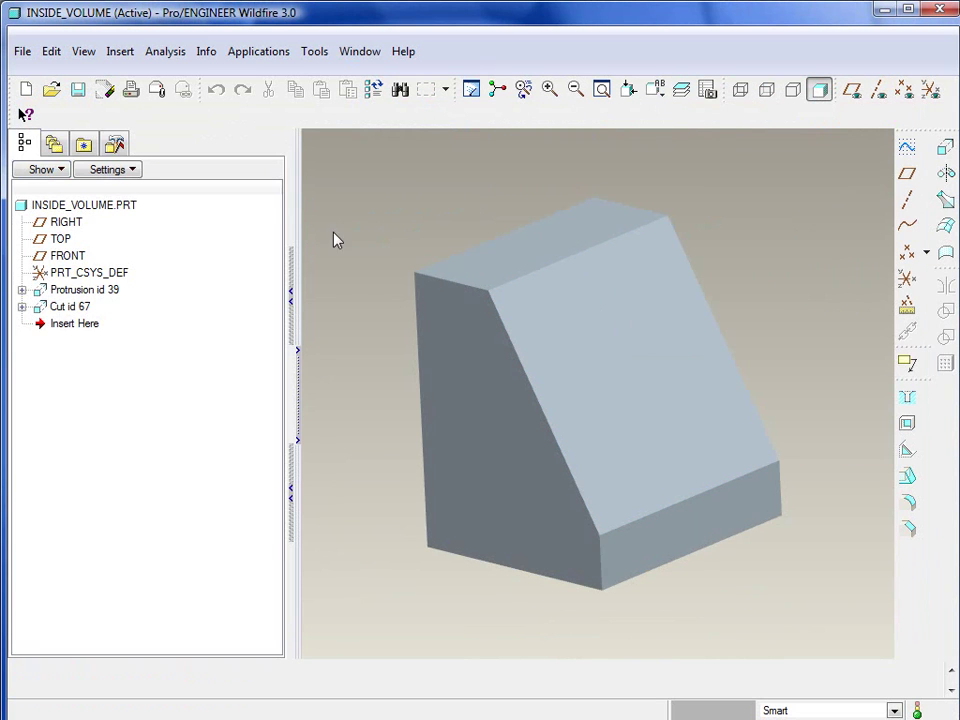
{"action": "left_click_drag", "start_coordinate": [294, 207], "coordinate": [208, 223]}
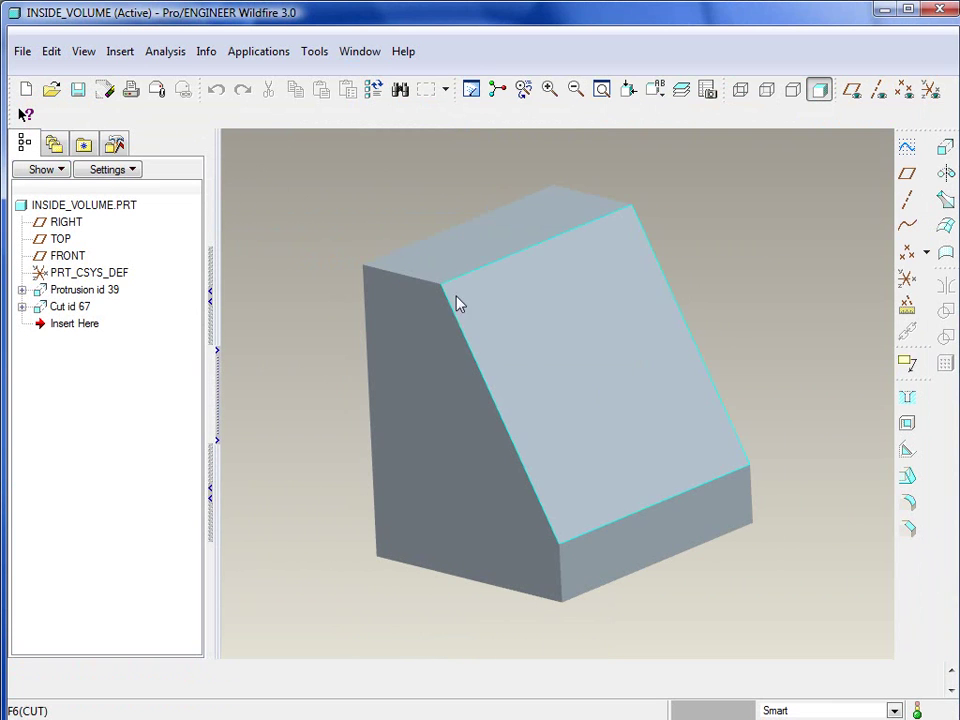
{"action": "left_click", "coordinate": [590, 371]}
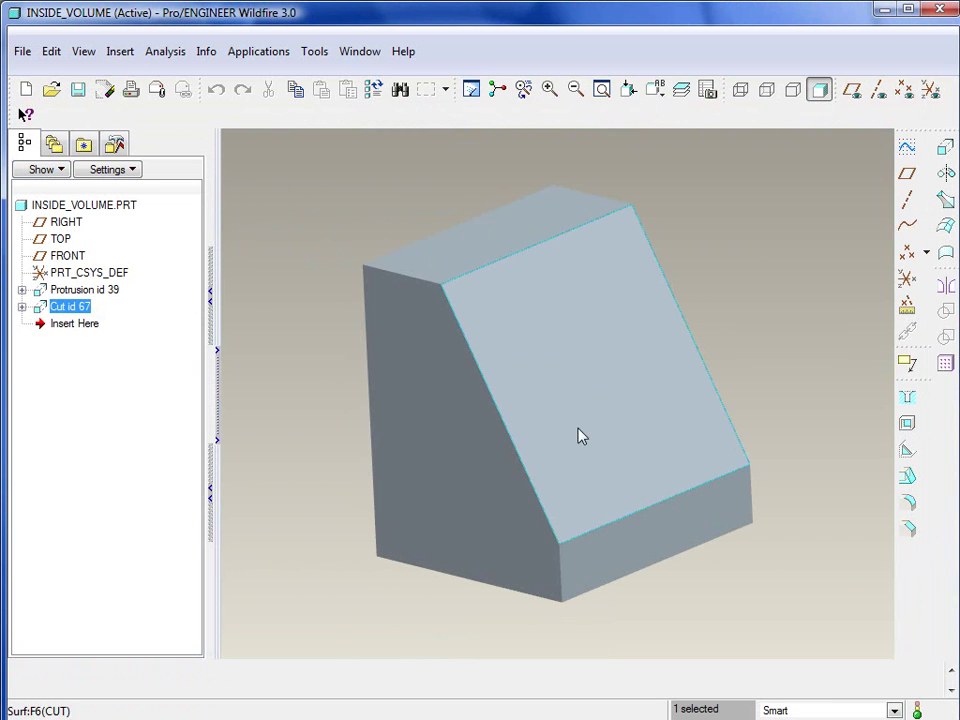
{"action": "left_click", "coordinate": [290, 366]}
{"action": "mouse_move", "coordinate": [416, 367]}
{"action": "middle_mouse_down"}
{"action": "mouse_move", "coordinate": [396, 375]}
{"action": "mouse_move", "coordinate": [414, 388]}
{"action": "middle_mouse_up"}
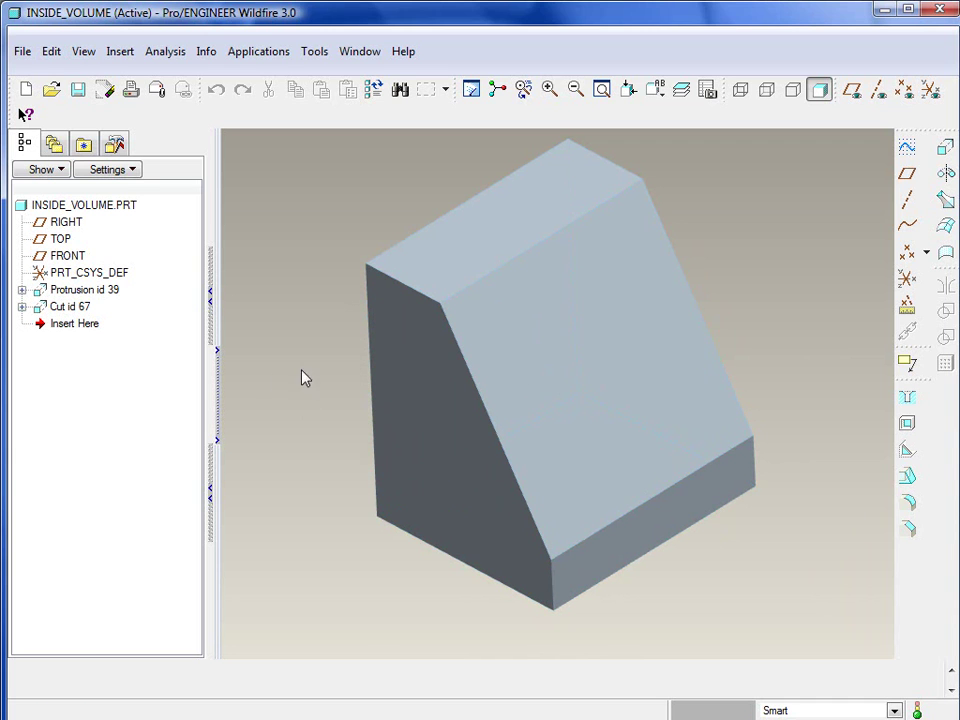
Display the editable dimensions of Protrusion id 39 and open its 14.000 dimension.
{"action": "left_click", "coordinate": [86, 290]}
{"action": "right_click", "coordinate": [72, 292]}
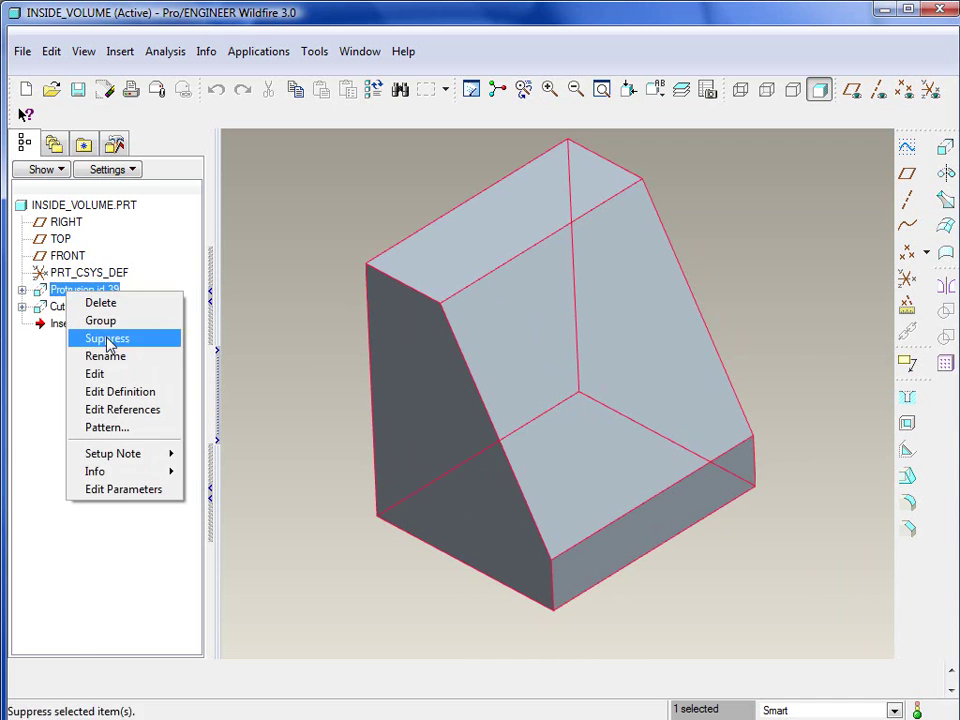
{"action": "left_click", "coordinate": [98, 373]}
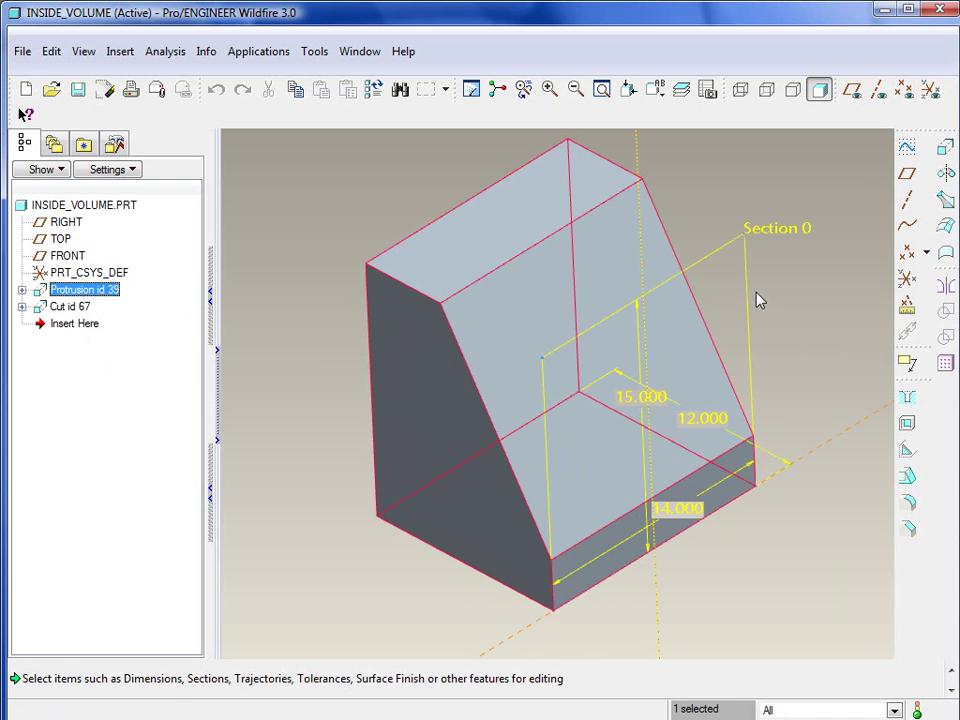
{"action": "double_click", "coordinate": [678, 509]}
{"action": "left_click", "coordinate": [729, 561]}
{"action": "left_click", "coordinate": [310, 51]}
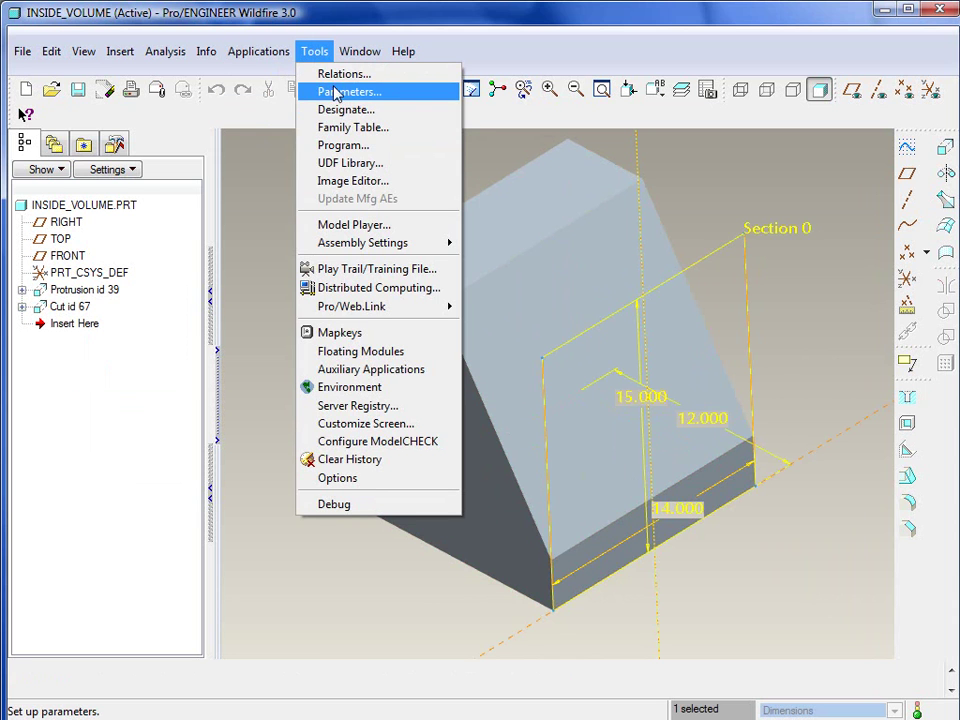
{"action": "left_click", "coordinate": [337, 94]}
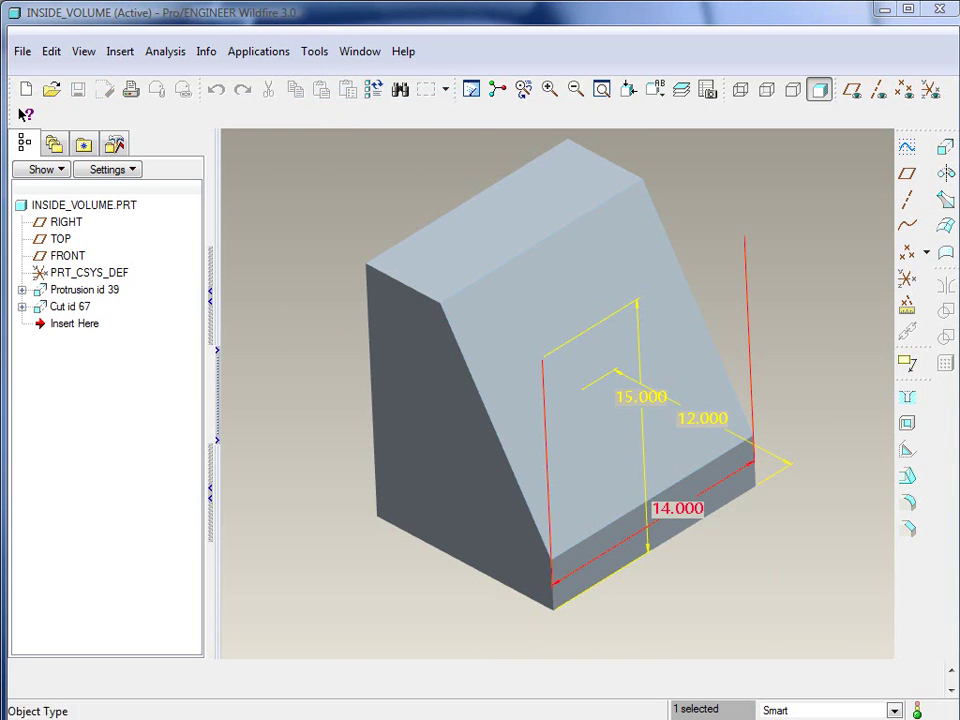
{"action": "left_click_drag", "start_coordinate": [709, 229], "coordinate": [476, 90]}
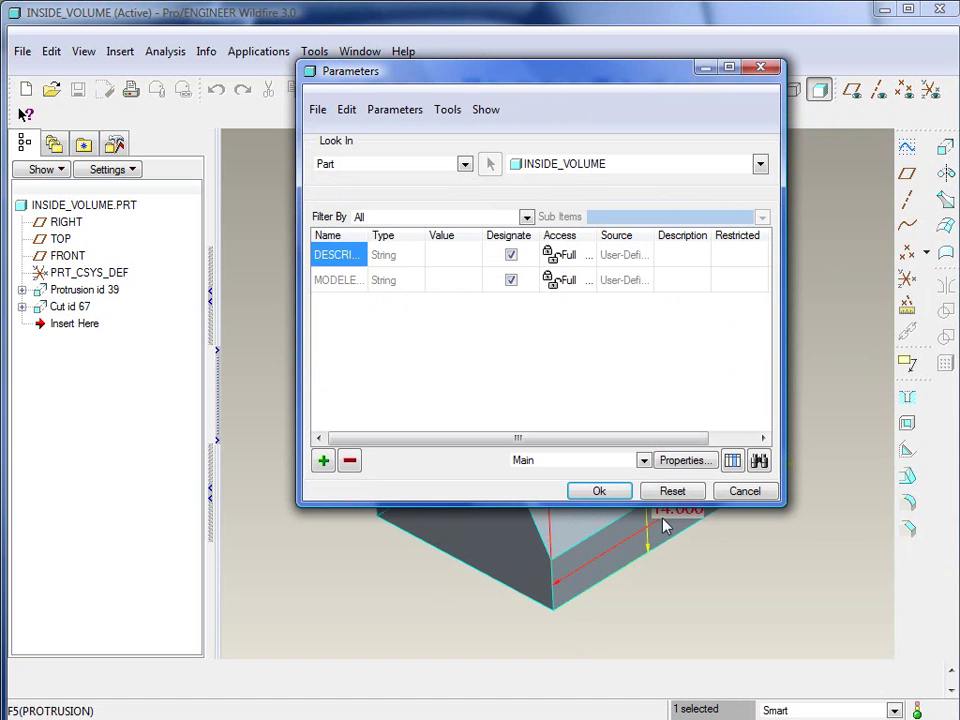
{"action": "left_click", "coordinate": [740, 492]}
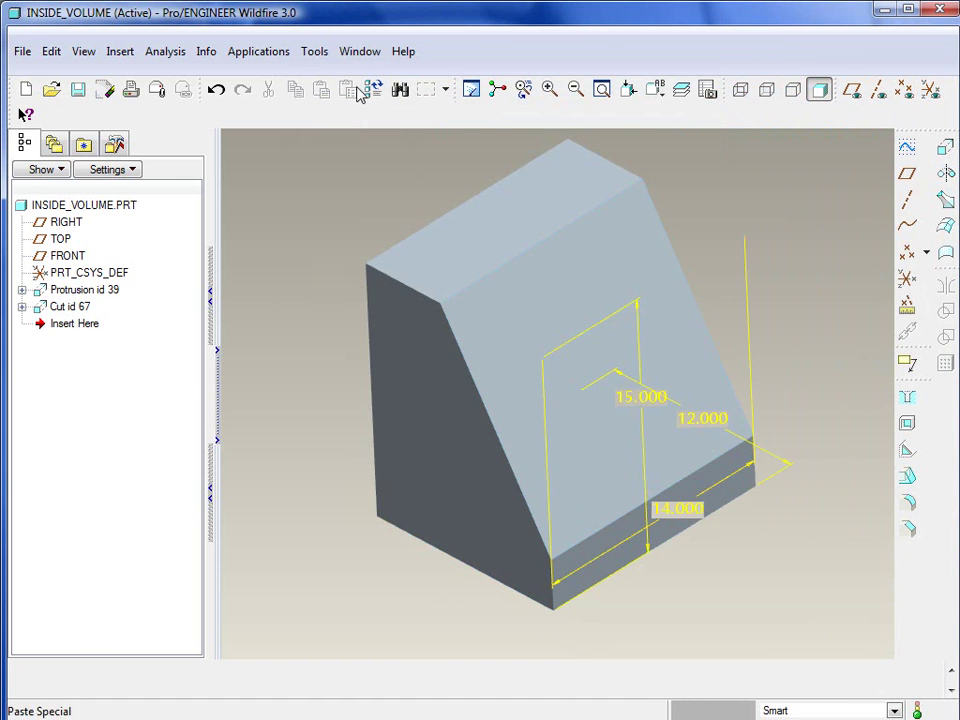
Open the part's relations to view the symbolic names of the protrusion's dimensions, and cancel without adding any relation.
{"action": "left_click", "coordinate": [314, 51]}
{"action": "left_click", "coordinate": [358, 75]}
{"action": "left_click_drag", "start_coordinate": [541, 71], "coordinate": [220, 29]}
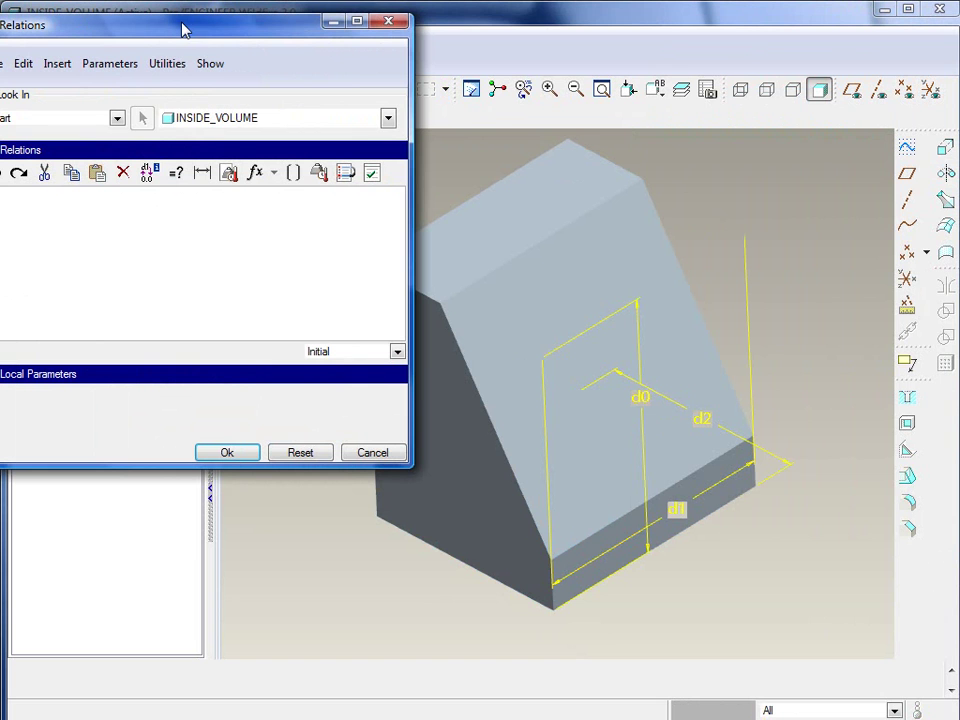
{"action": "left_click", "coordinate": [373, 453]}
{"action": "left_click", "coordinate": [143, 275]}
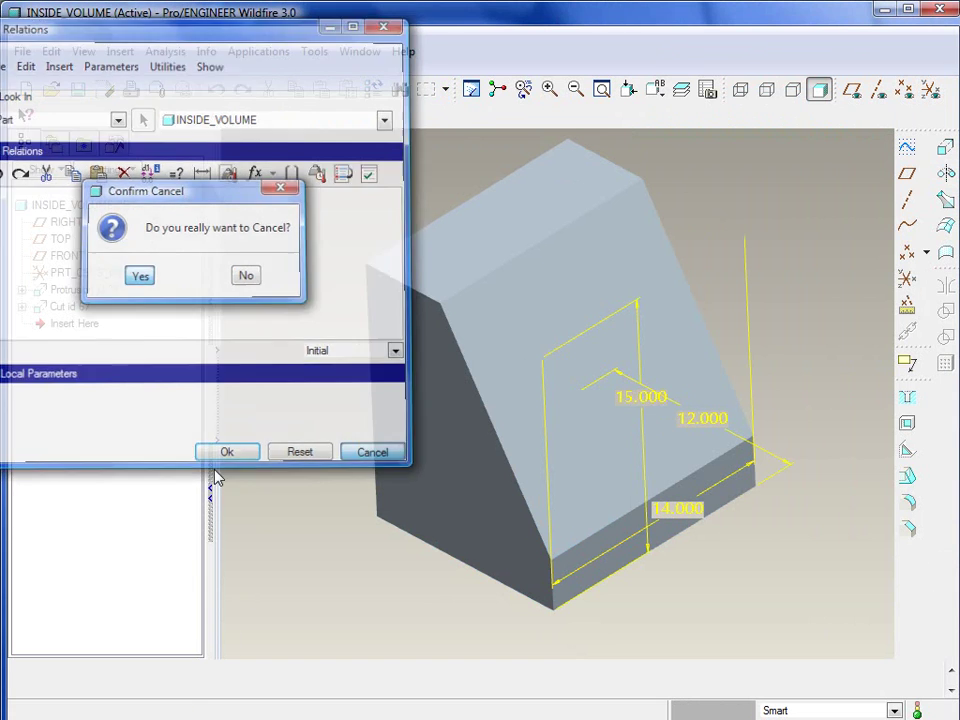
Highlight Protrusion id 39 and display the editable dimensions of Cut id 67, and clear them from the model.
{"action": "left_click", "coordinate": [85, 290]}
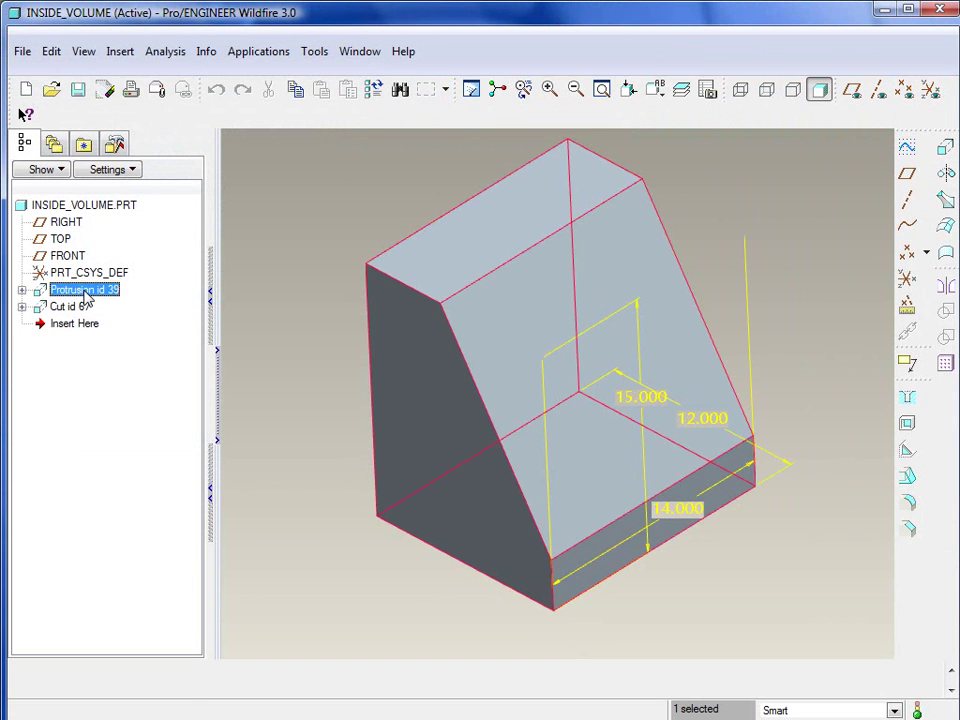
{"action": "left_click", "coordinate": [72, 307]}
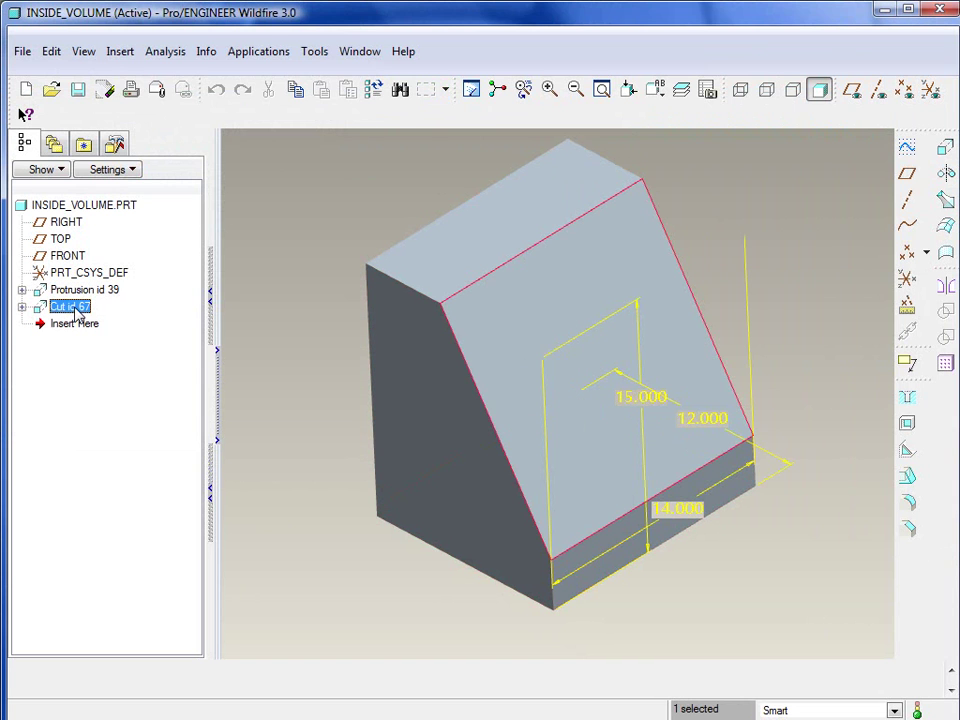
{"action": "right_click", "coordinate": [75, 313]}
{"action": "left_click", "coordinate": [100, 388]}
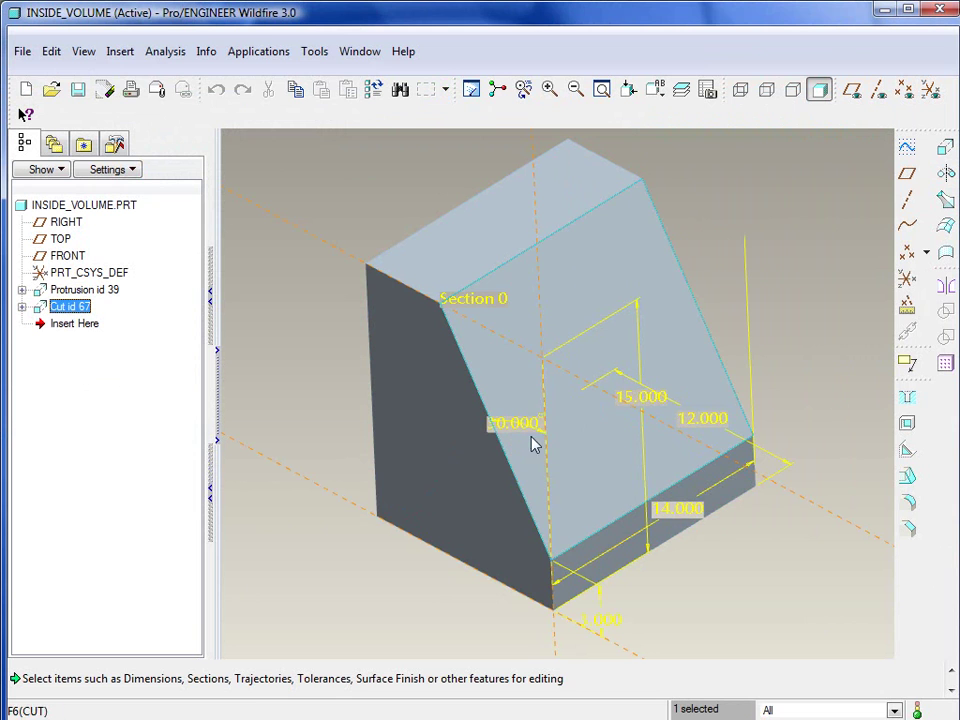
{"action": "left_click", "coordinate": [767, 572]}
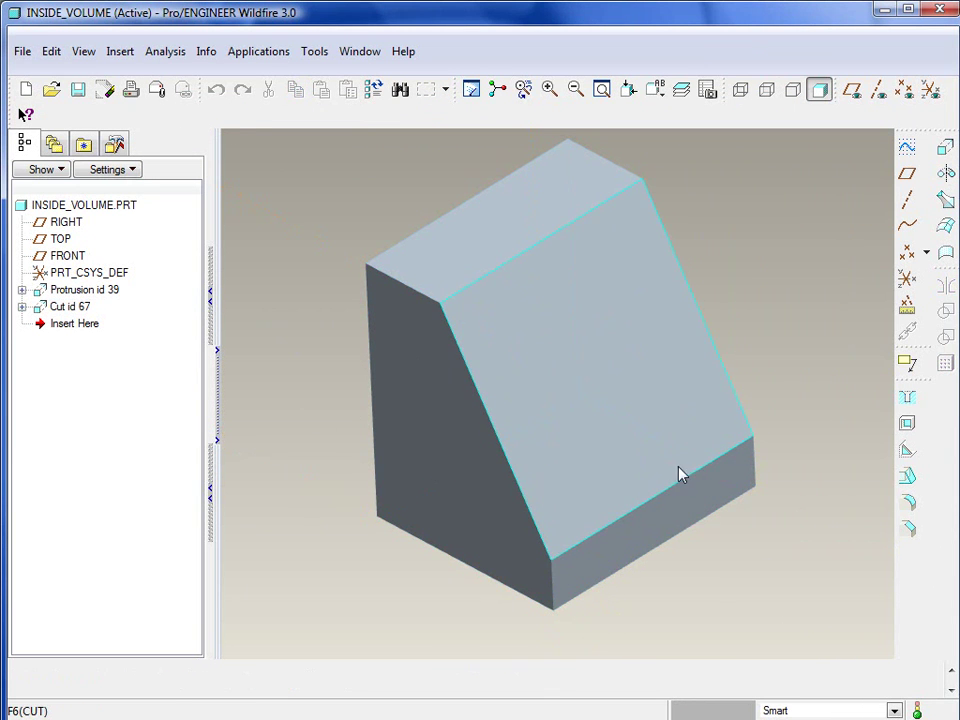
Highlight the slanted face's cut, and display the dimensions of Protrusion id 39 to examine its overall sizes.
{"action": "left_click", "coordinate": [564, 439]}
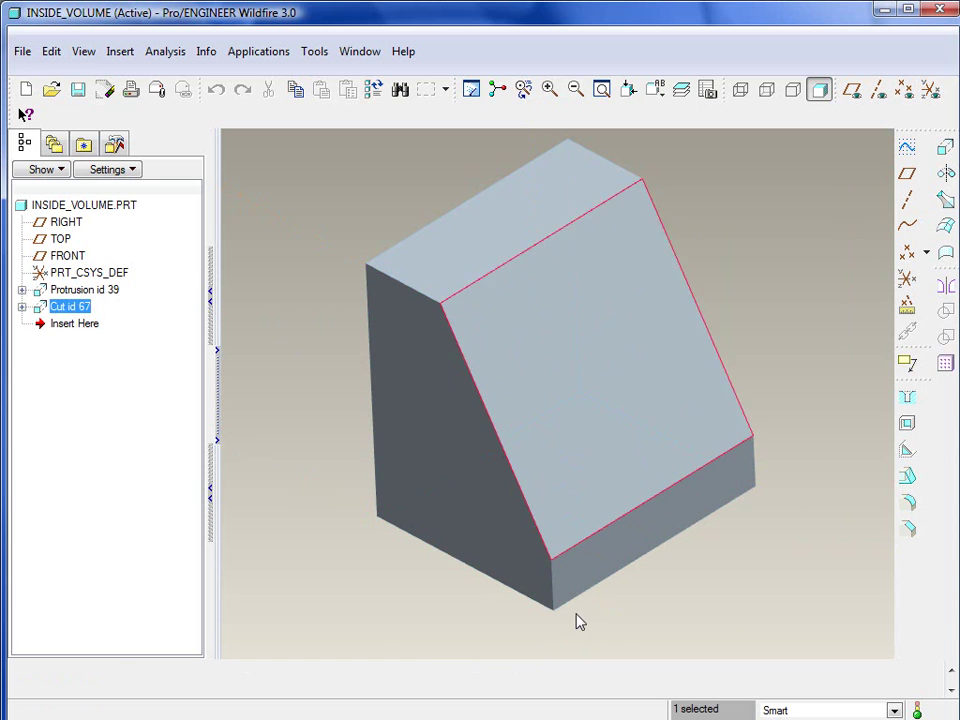
{"action": "left_click", "coordinate": [604, 561]}
{"action": "right_click", "coordinate": [76, 290]}
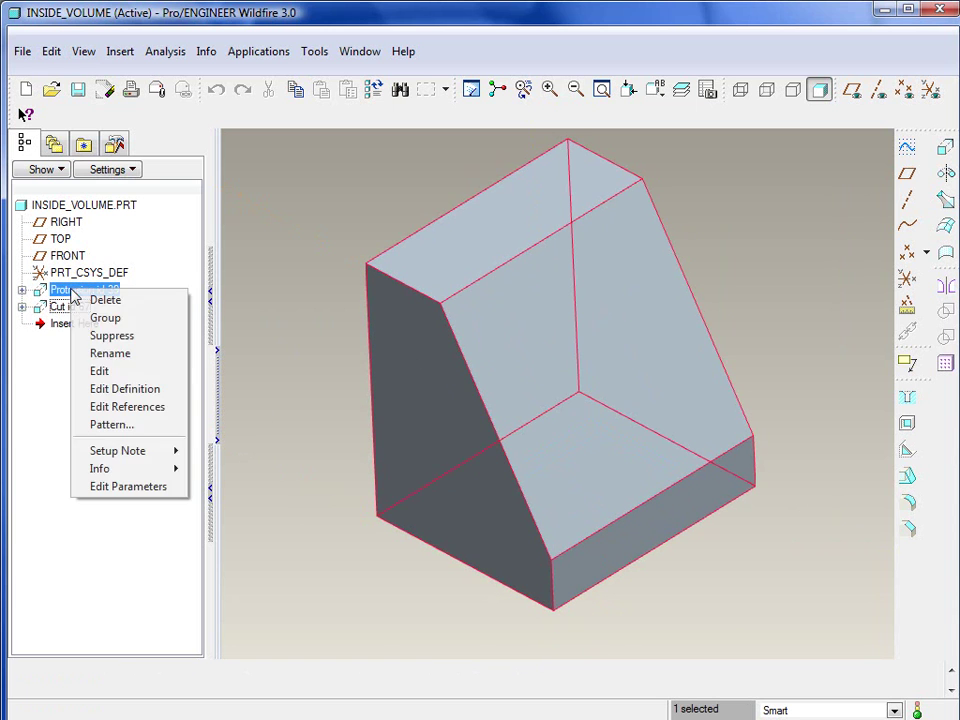
{"action": "left_click", "coordinate": [100, 370]}
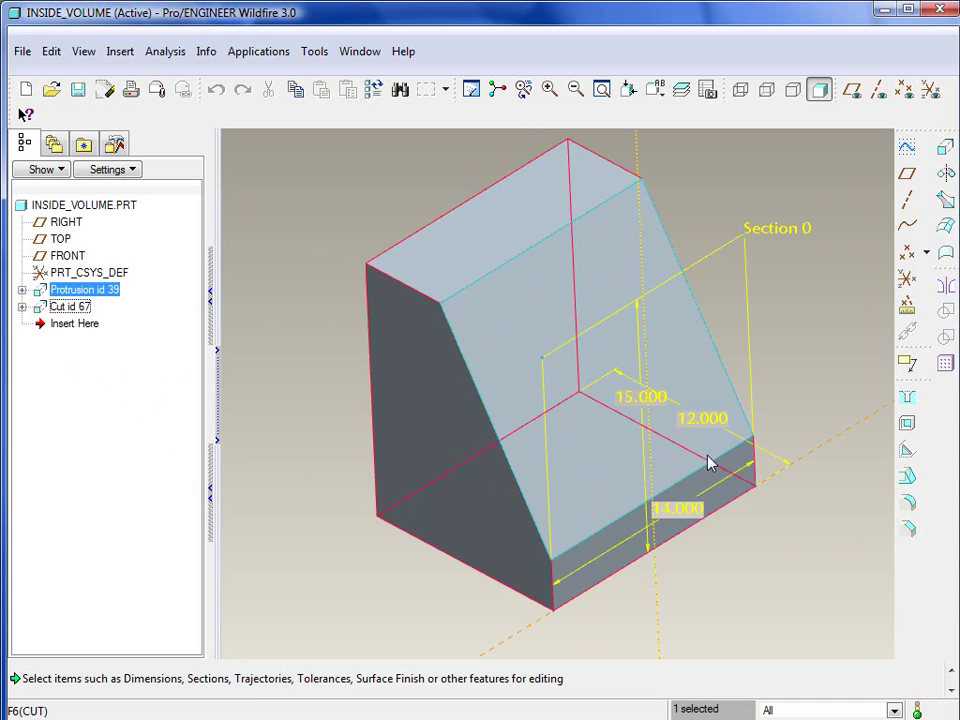
{"action": "left_click", "coordinate": [714, 574]}
{"action": "left_click", "coordinate": [609, 506]}
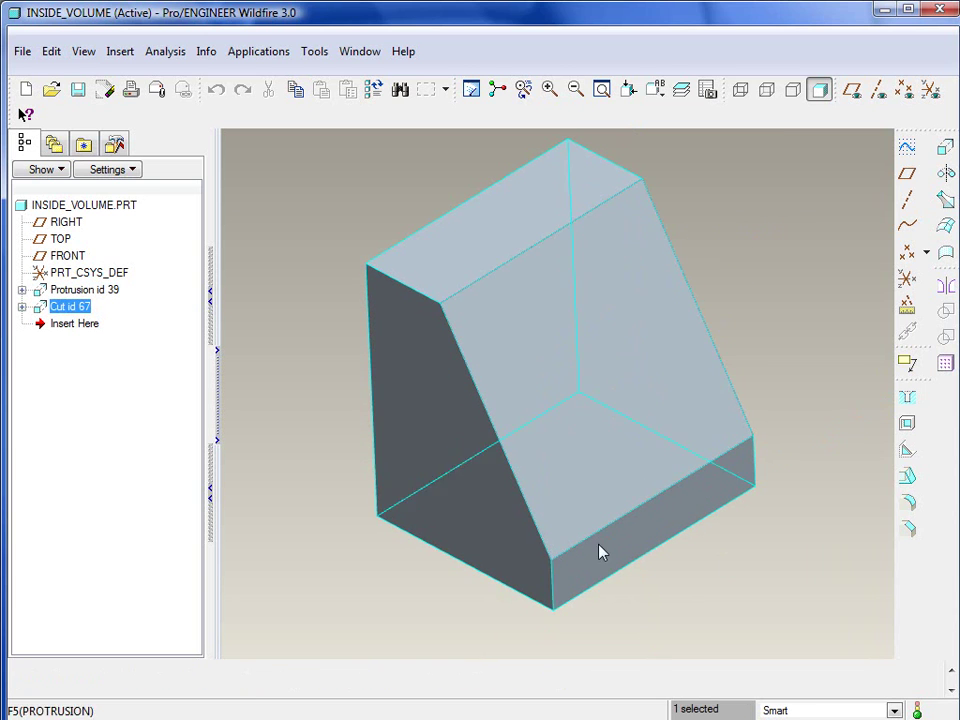
Display the dimensions of Cut id 67 and examine its slant angle and the height of its lower edge.
{"action": "right_click", "coordinate": [62, 306]}
{"action": "left_click", "coordinate": [60, 316]}
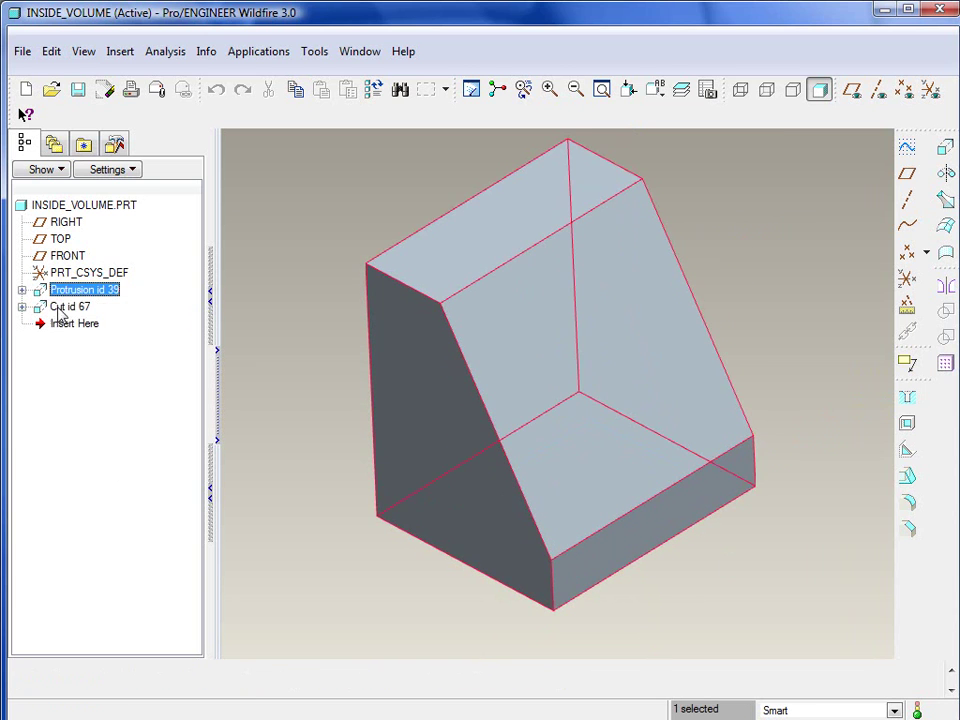
{"action": "right_click", "coordinate": [60, 311]}
{"action": "left_click", "coordinate": [118, 390]}
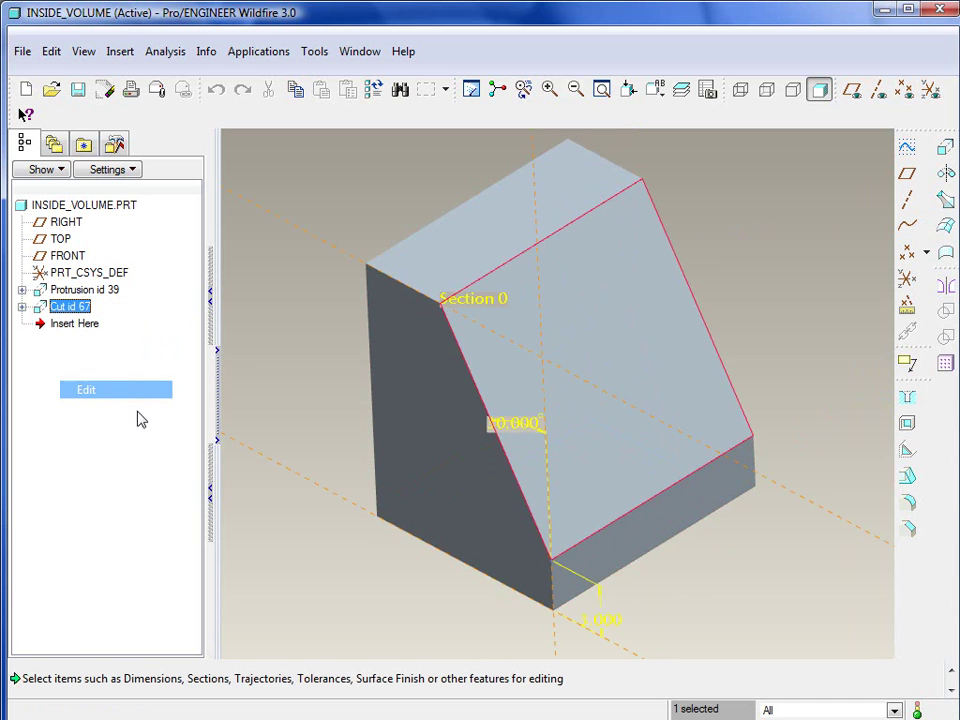
{"action": "left_click", "coordinate": [511, 428]}
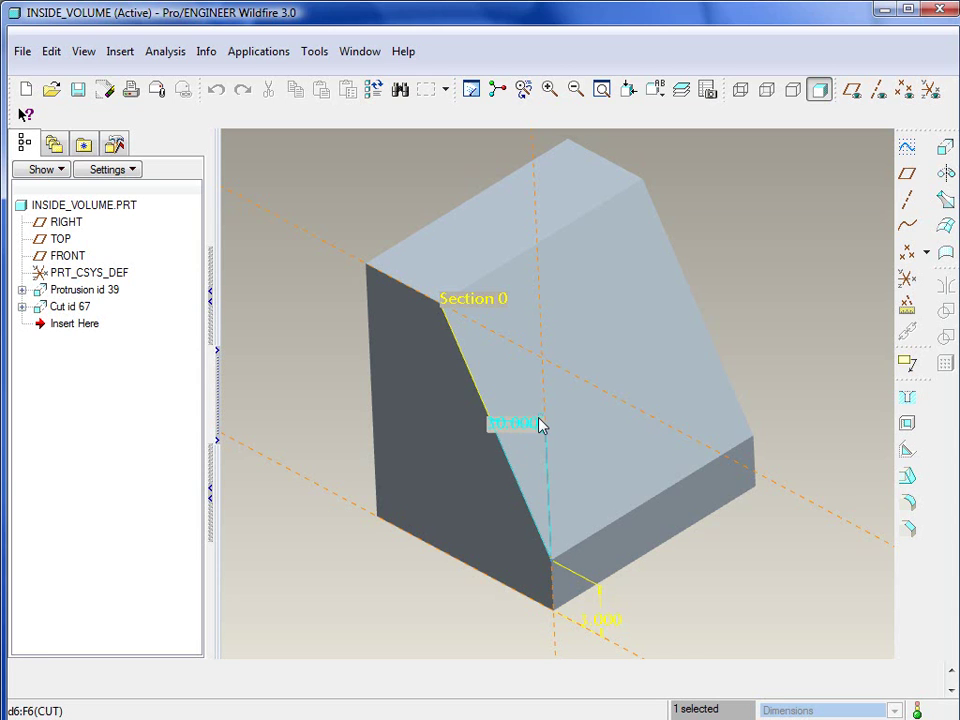
{"action": "left_click", "coordinate": [610, 625]}
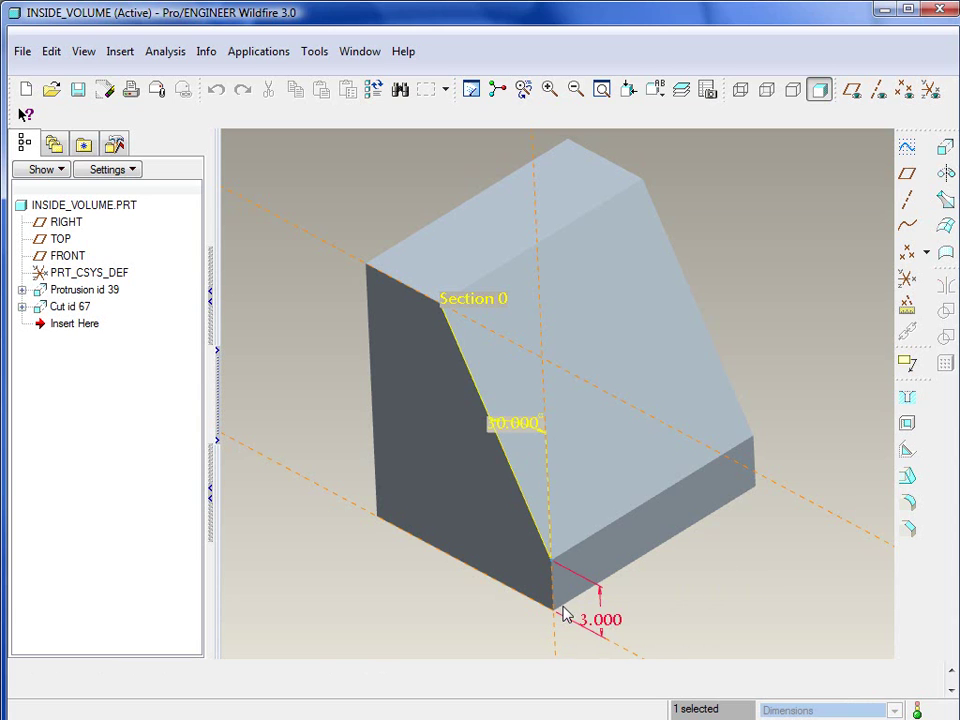
{"action": "left_click", "coordinate": [564, 561]}
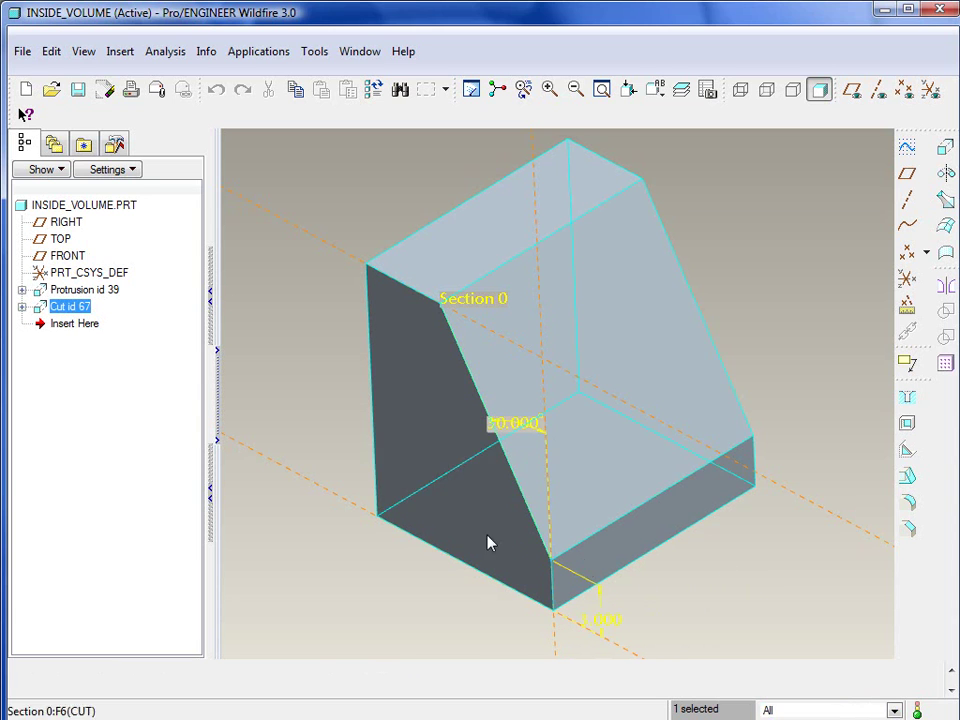
Display the dimensions of Protrusion id 39 again, examine the base width dimension, and clear the display.
{"action": "right_click", "coordinate": [78, 290]}
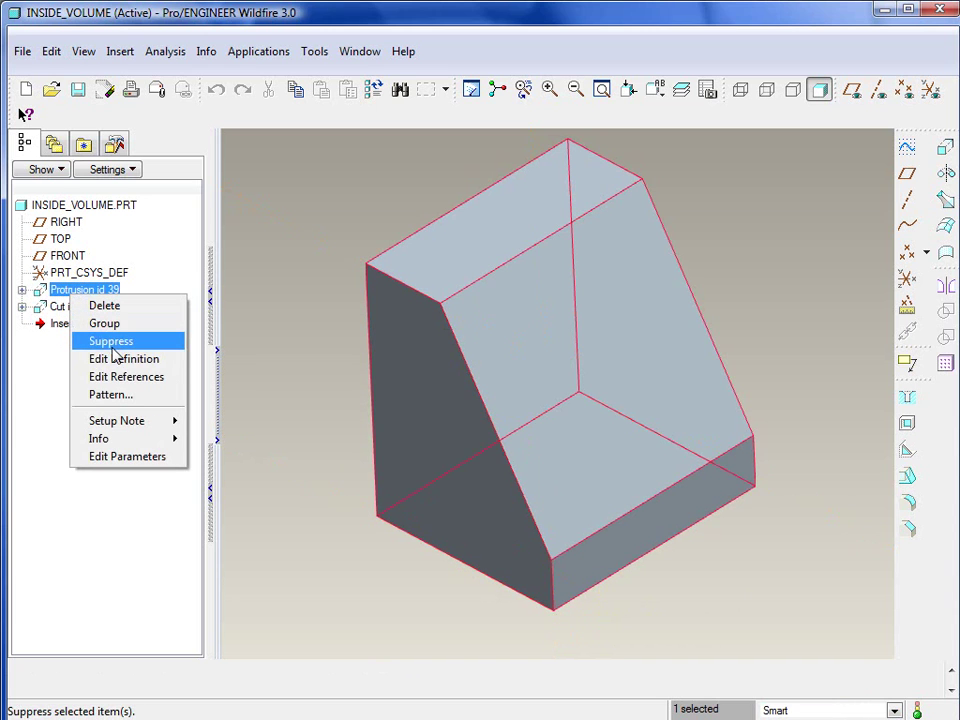
{"action": "key", "text": "Escape"}
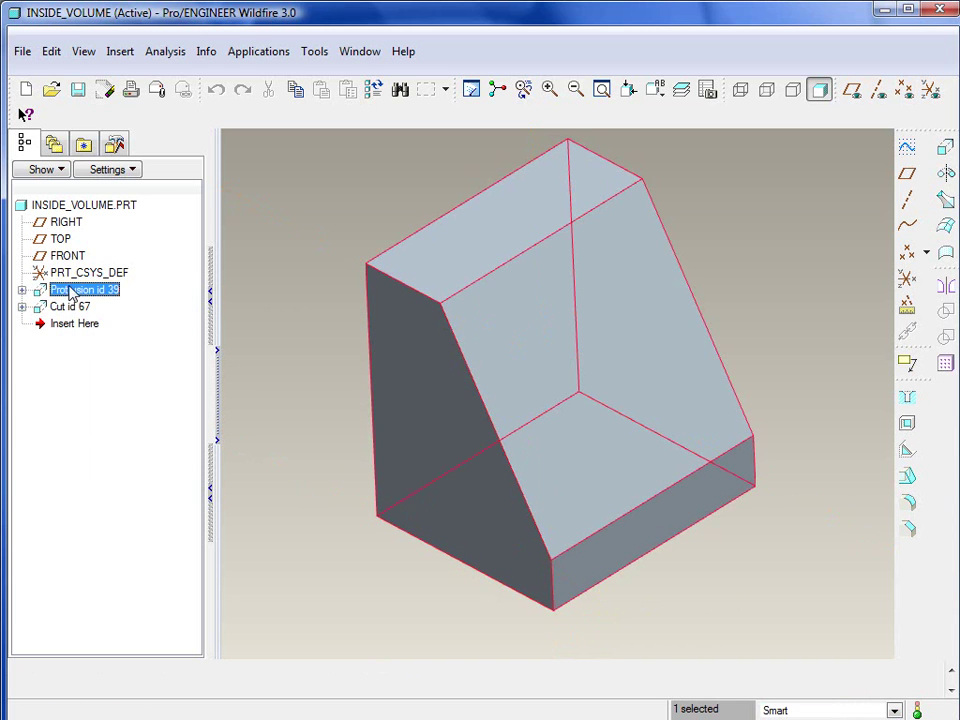
{"action": "right_click", "coordinate": [63, 289]}
{"action": "left_click", "coordinate": [95, 365]}
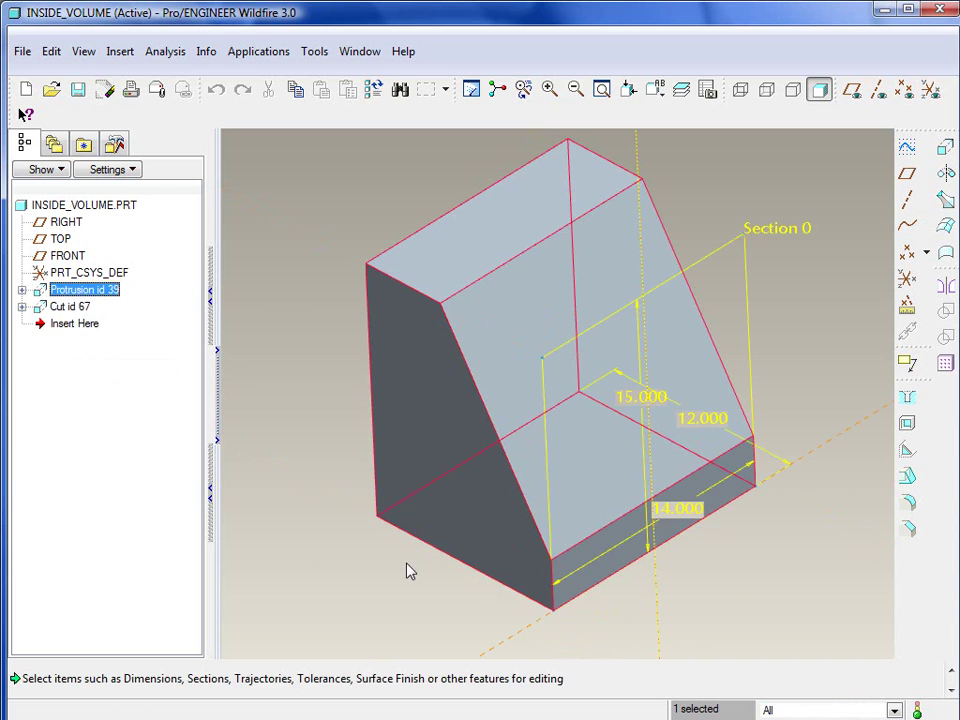
{"action": "left_click", "coordinate": [690, 513]}
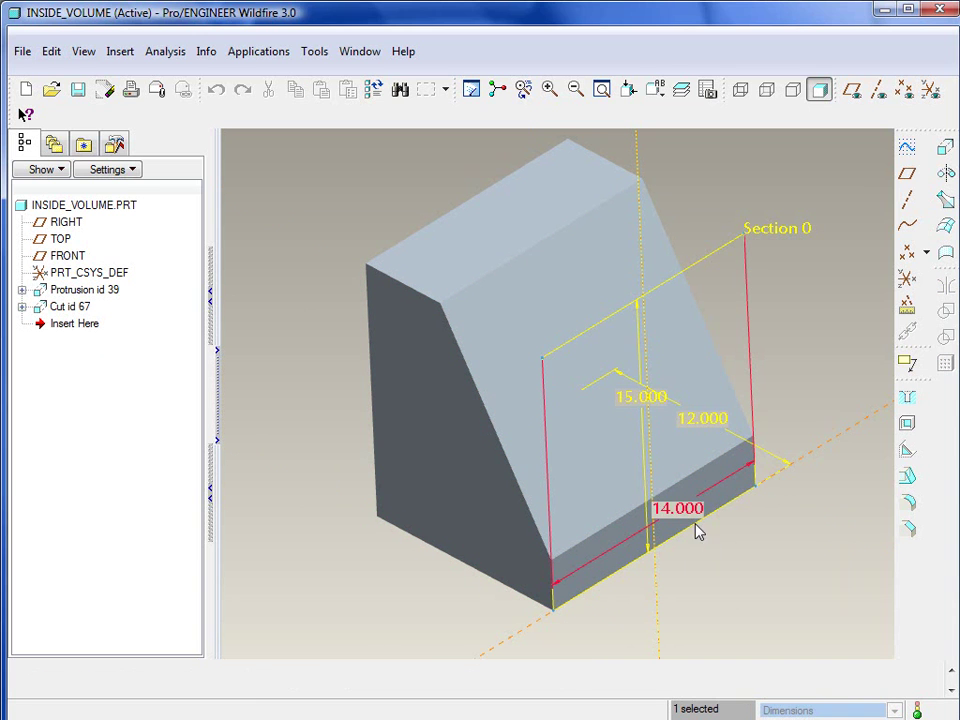
{"action": "left_click", "coordinate": [709, 566]}
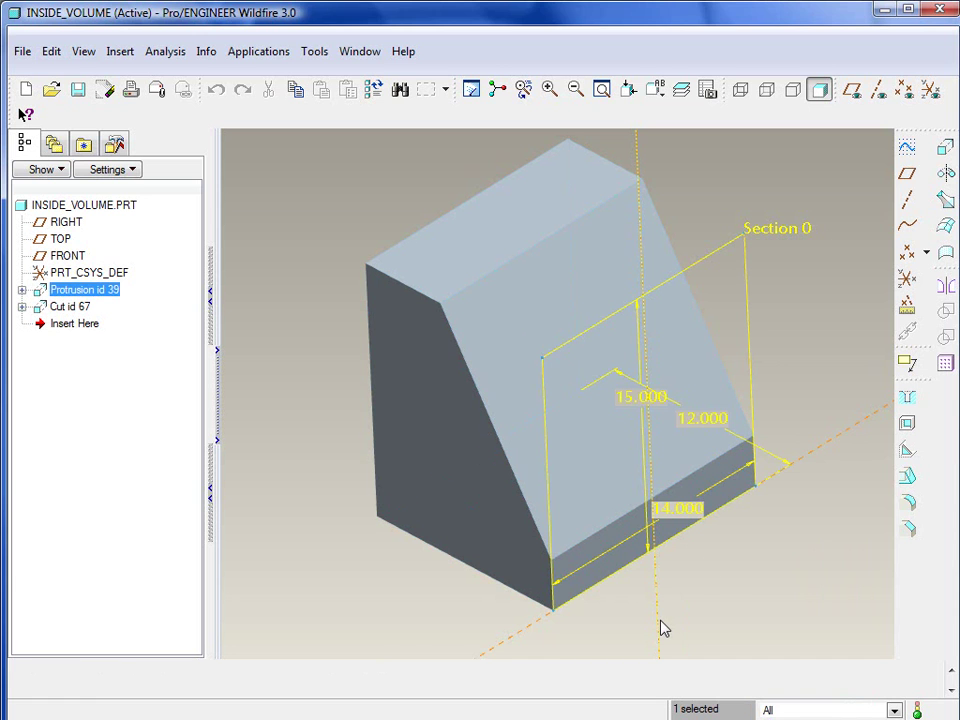
{"action": "left_click", "coordinate": [721, 578]}
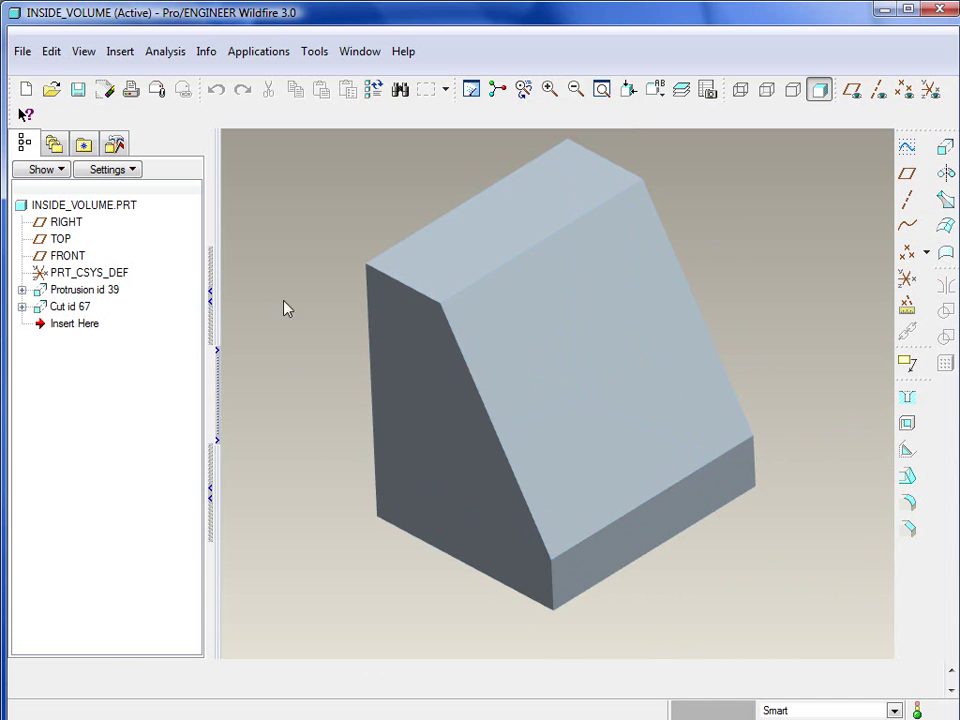
Set up a Mass Properties analysis of the part as a Feature type named Analysis.
{"action": "left_click", "coordinate": [180, 56]}
{"action": "mouse_move", "coordinate": [190, 92]}
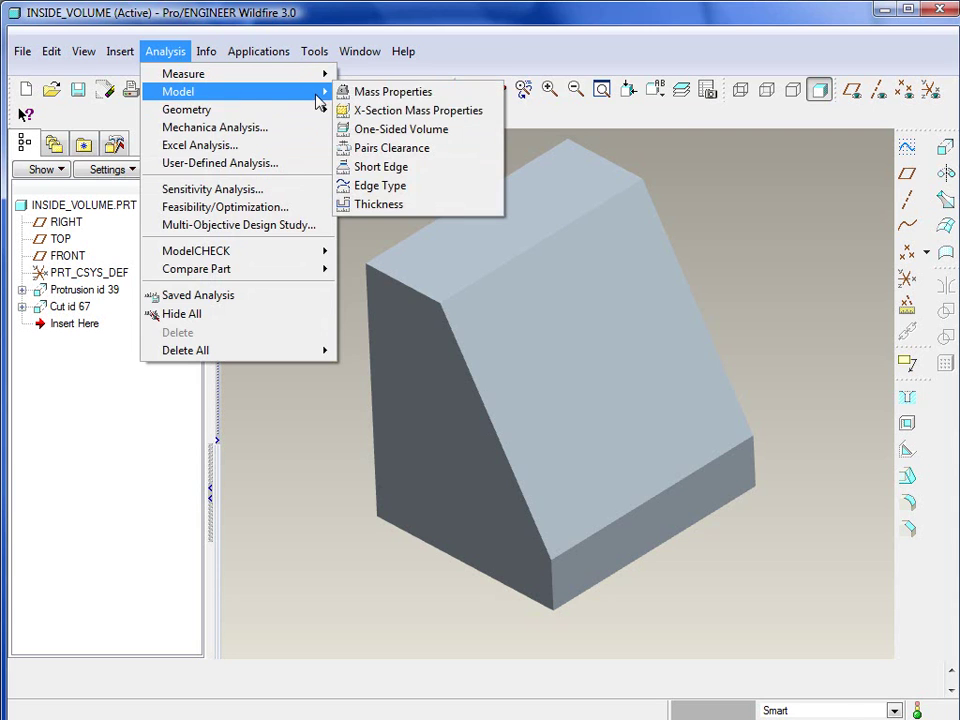
{"action": "left_click", "coordinate": [378, 93]}
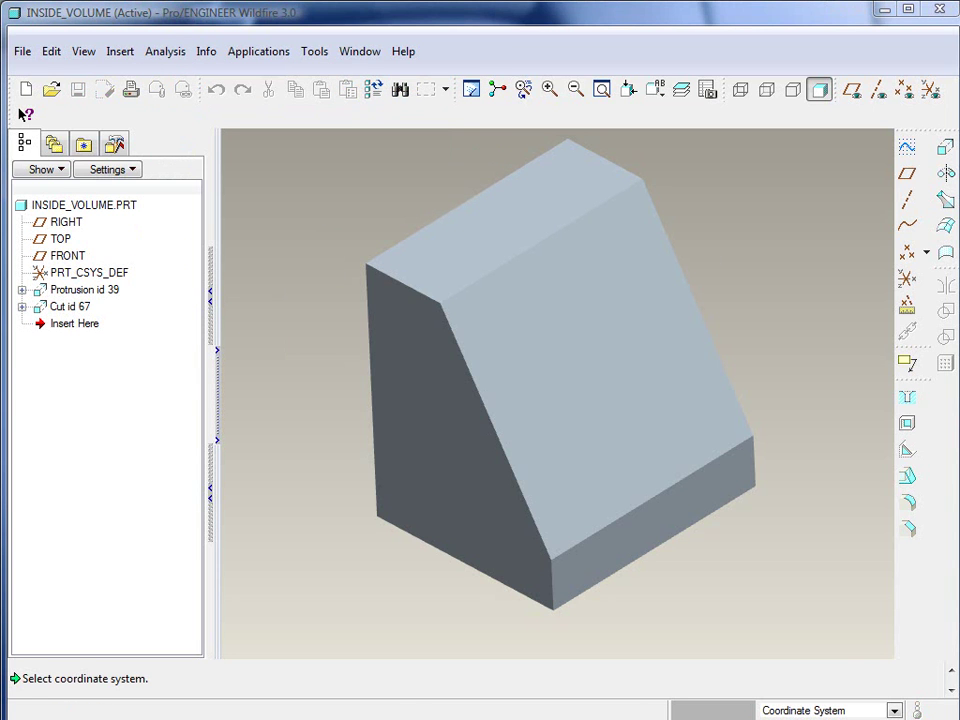
{"action": "left_click_drag", "start_coordinate": [750, 191], "coordinate": [733, 99]}
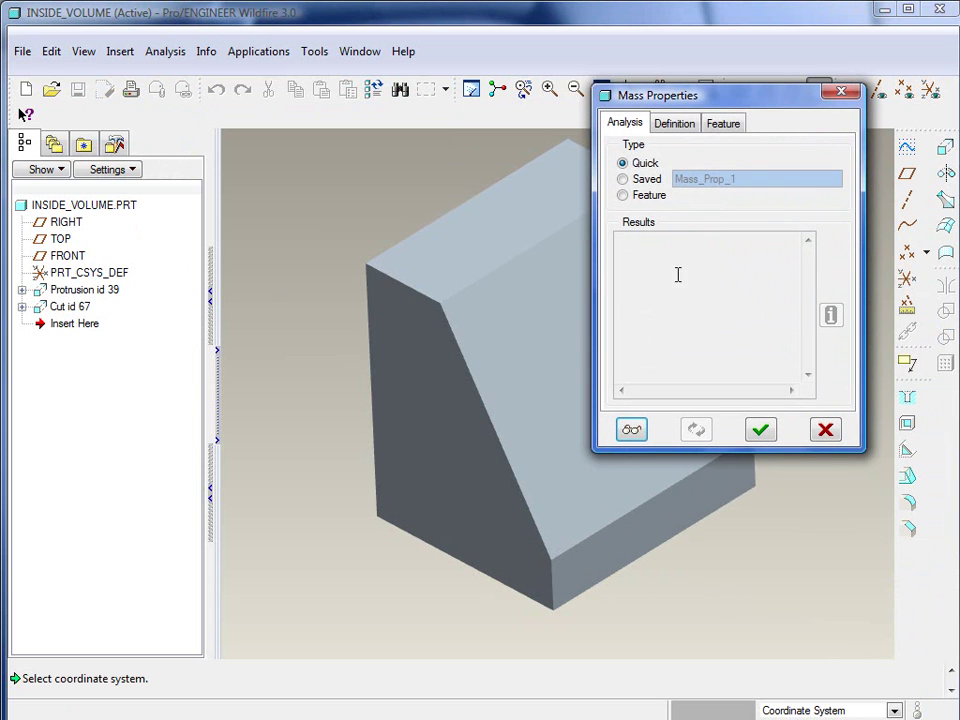
{"action": "left_click", "coordinate": [644, 200]}
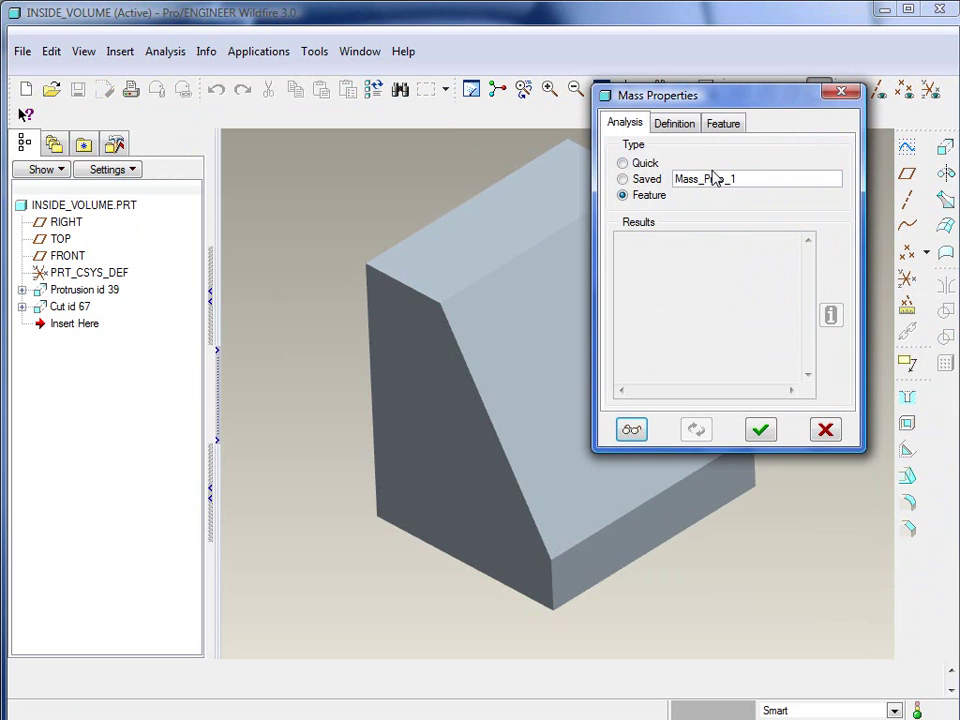
{"action": "left_click_drag", "start_coordinate": [773, 179], "coordinate": [664, 171]}
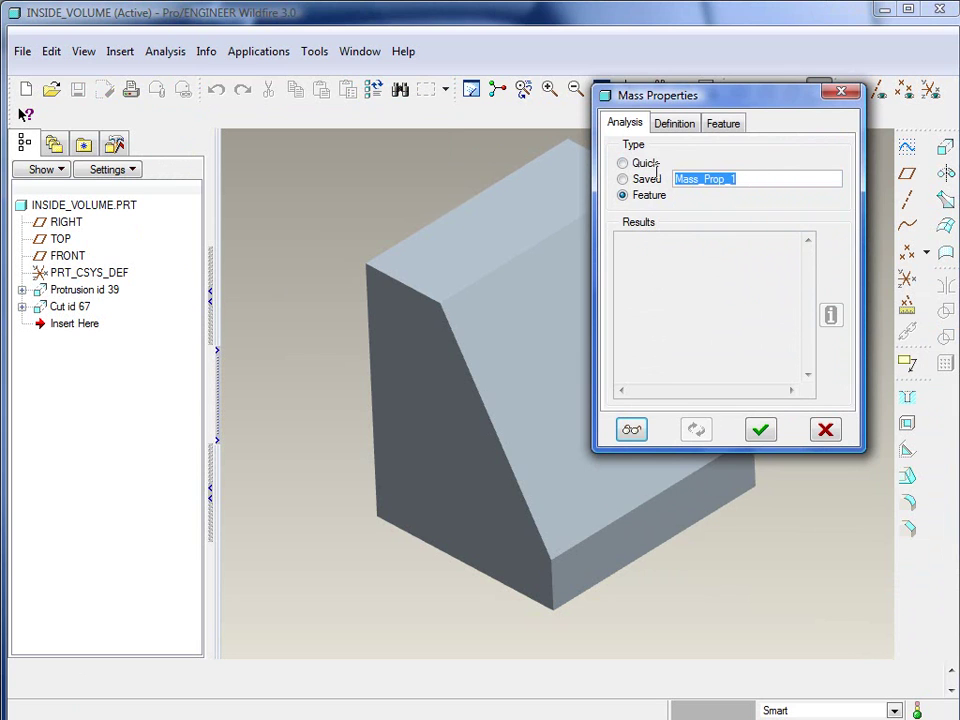
{"action": "type", "text": "Analysis"}
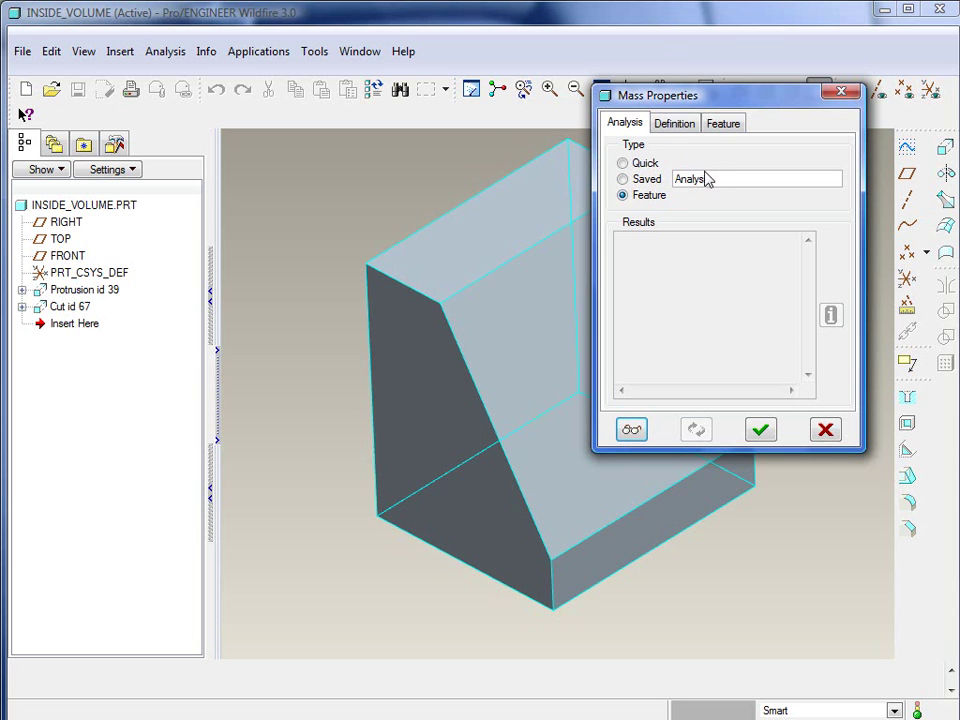
Review the analysis definition and feature settings, and compute the part's mass properties.
{"action": "left_click", "coordinate": [676, 124]}
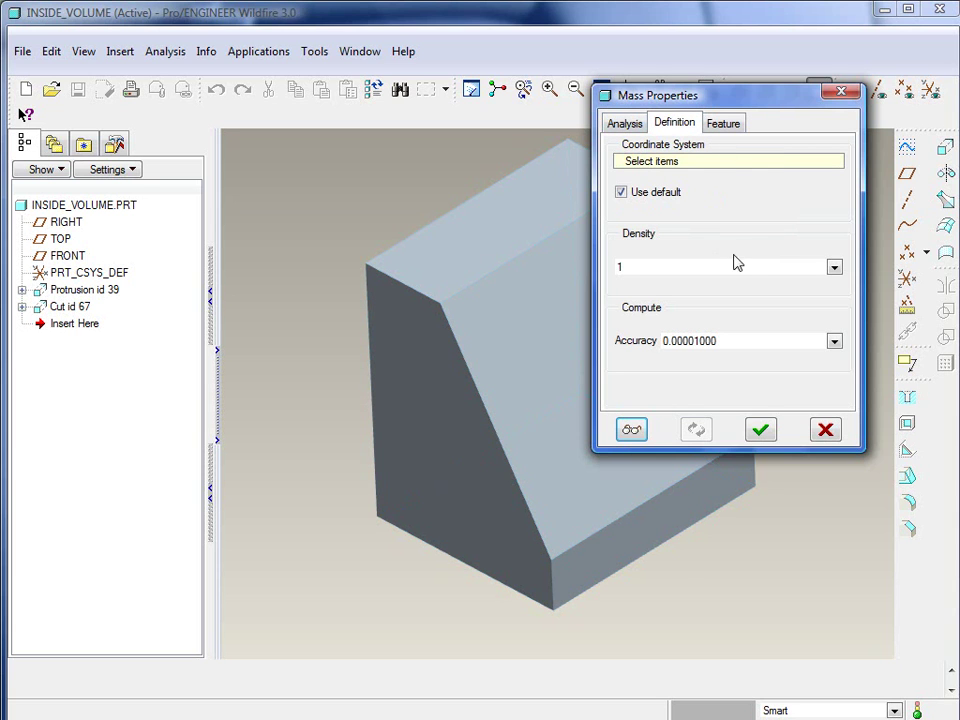
{"action": "left_click", "coordinate": [722, 125]}
{"action": "left_click", "coordinate": [623, 124]}
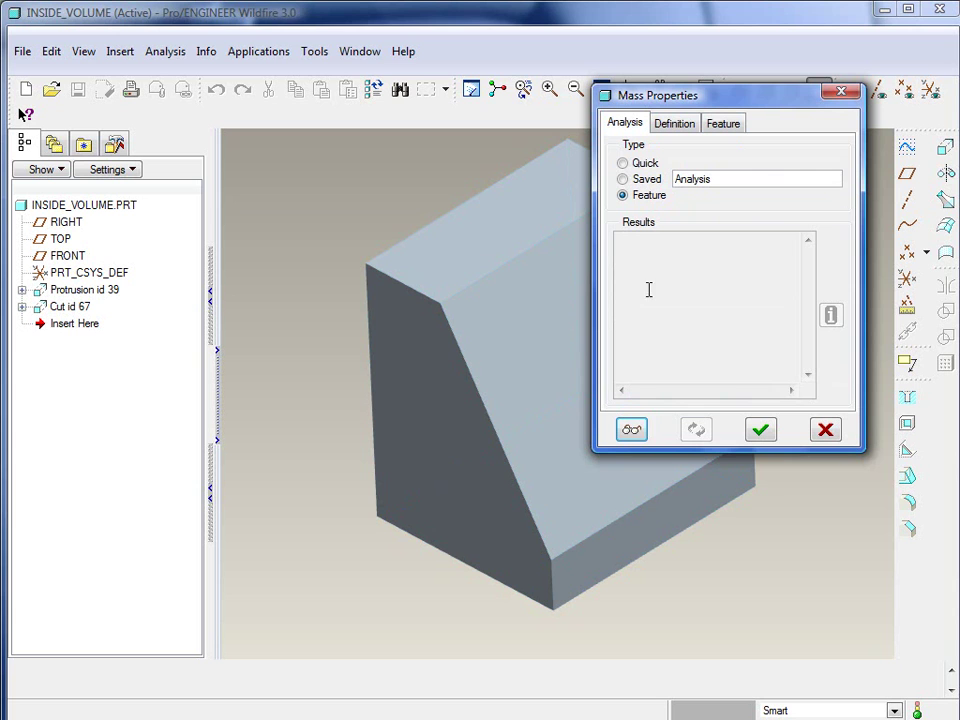
{"action": "left_click", "coordinate": [632, 430]}
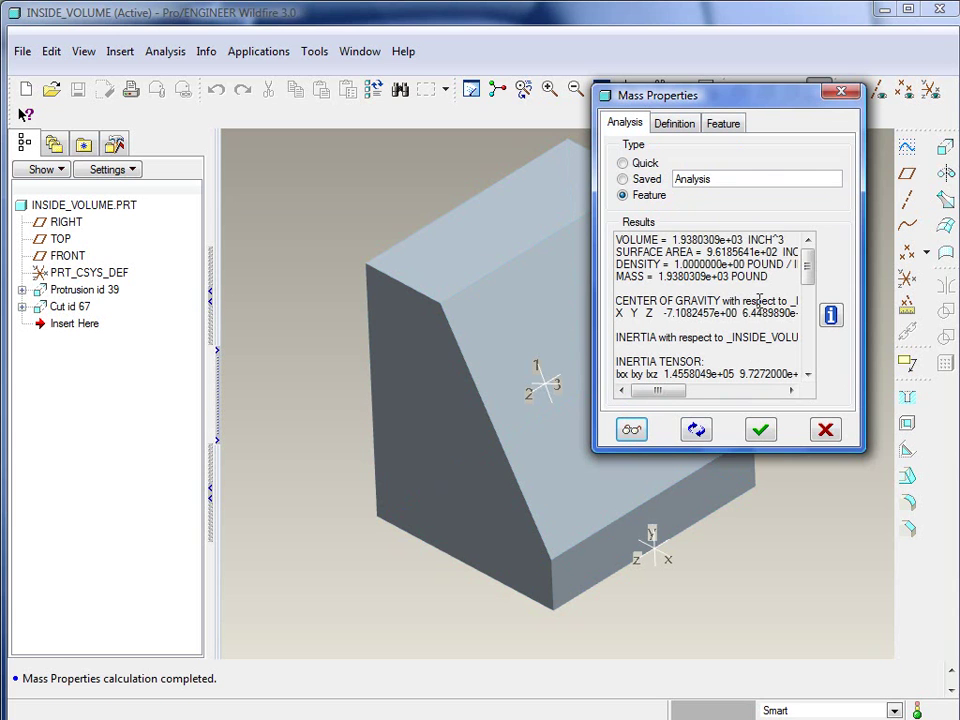
Examine the volume and surface area results, and accept the analysis to add it as a feature.
{"action": "left_click_drag", "start_coordinate": [618, 239], "coordinate": [732, 251]}
{"action": "left_click", "coordinate": [732, 251]}
{"action": "left_click_drag", "start_coordinate": [674, 239], "coordinate": [701, 238]}
{"action": "left_click", "coordinate": [717, 252]}
{"action": "left_click", "coordinate": [722, 241]}
{"action": "left_click_drag", "start_coordinate": [706, 251], "coordinate": [751, 261]}
{"action": "left_click", "coordinate": [750, 260]}
{"action": "left_click", "coordinate": [760, 430]}
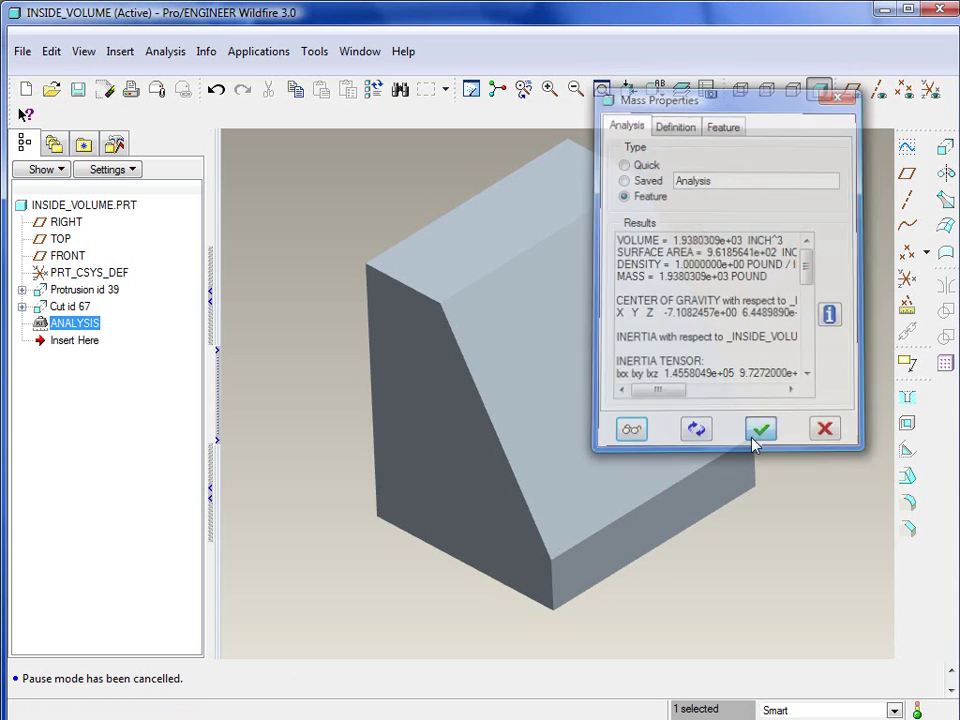
Display the feature information report for the ANALYSIS feature.
{"action": "left_click", "coordinate": [72, 323]}
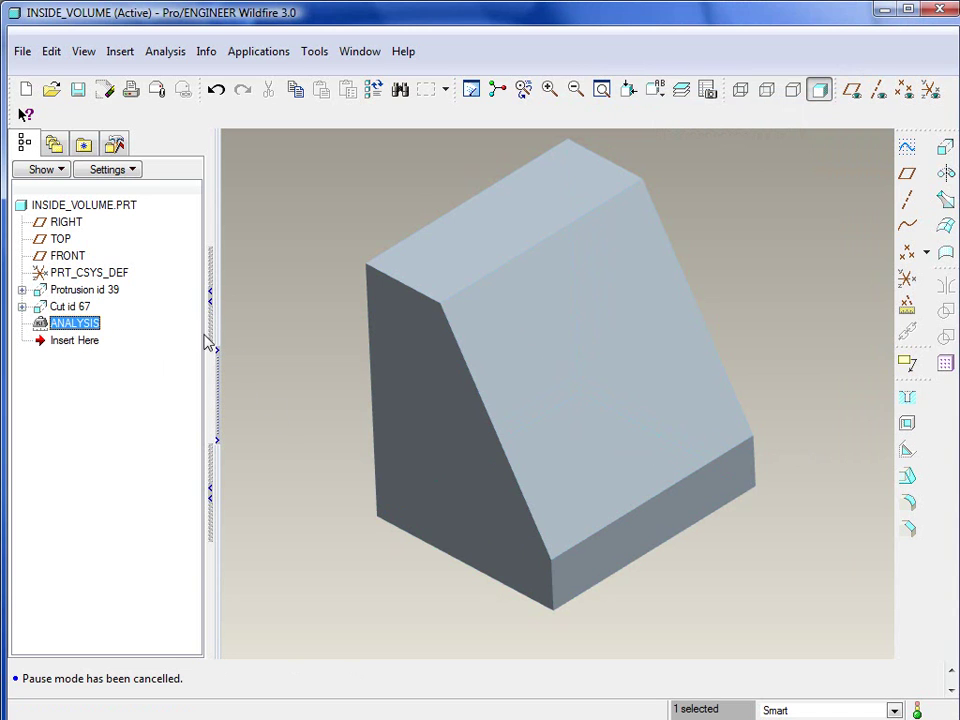
{"action": "right_click", "coordinate": [64, 325]}
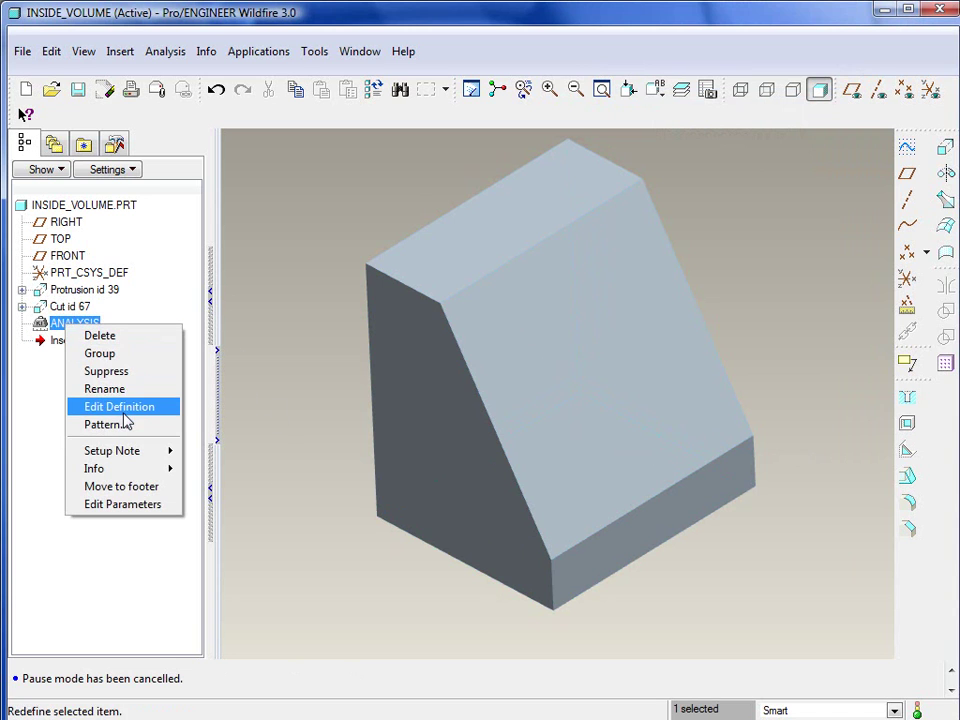
{"action": "mouse_move", "coordinate": [141, 474]}
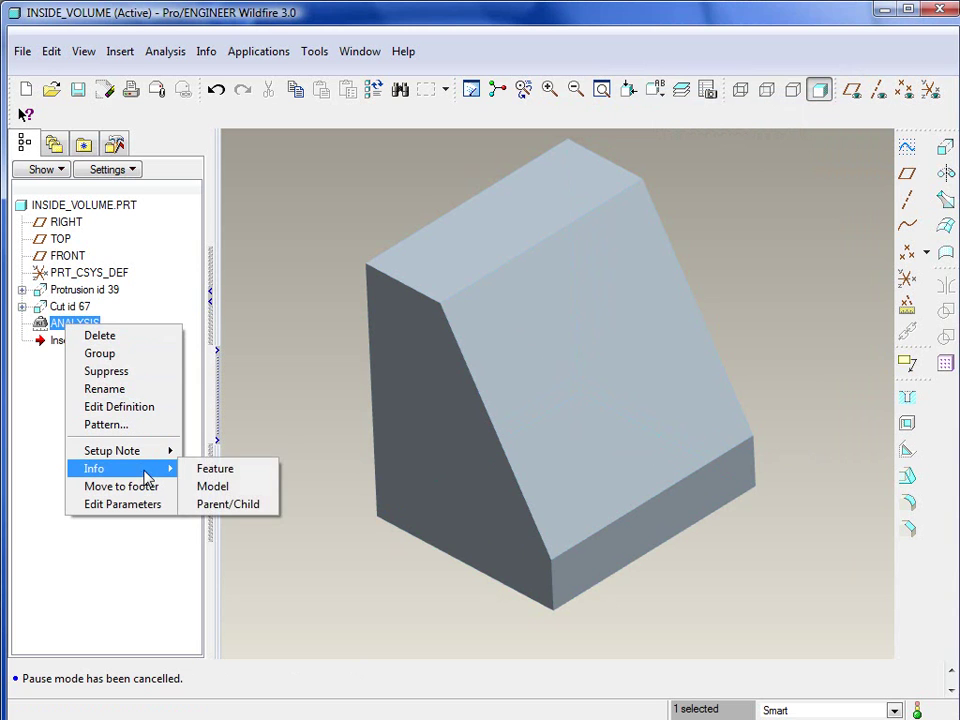
{"action": "left_click", "coordinate": [210, 469]}
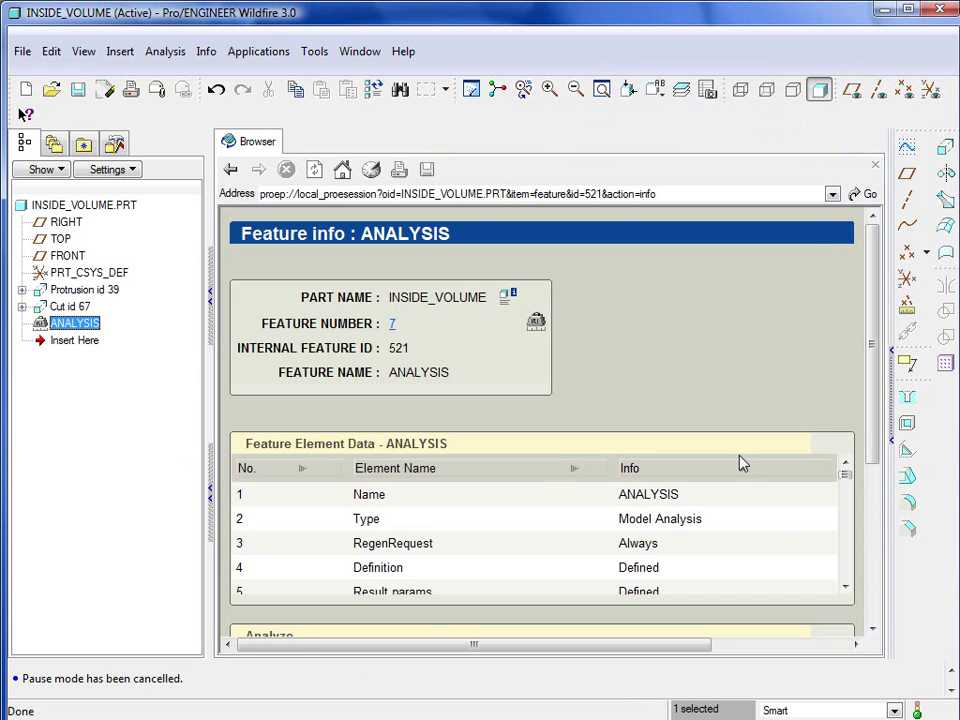
Review the analysis class, type and local parameters in the ANALYSIS feature report, and close the report.
{"action": "left_click_drag", "start_coordinate": [871, 340], "coordinate": [866, 510]}
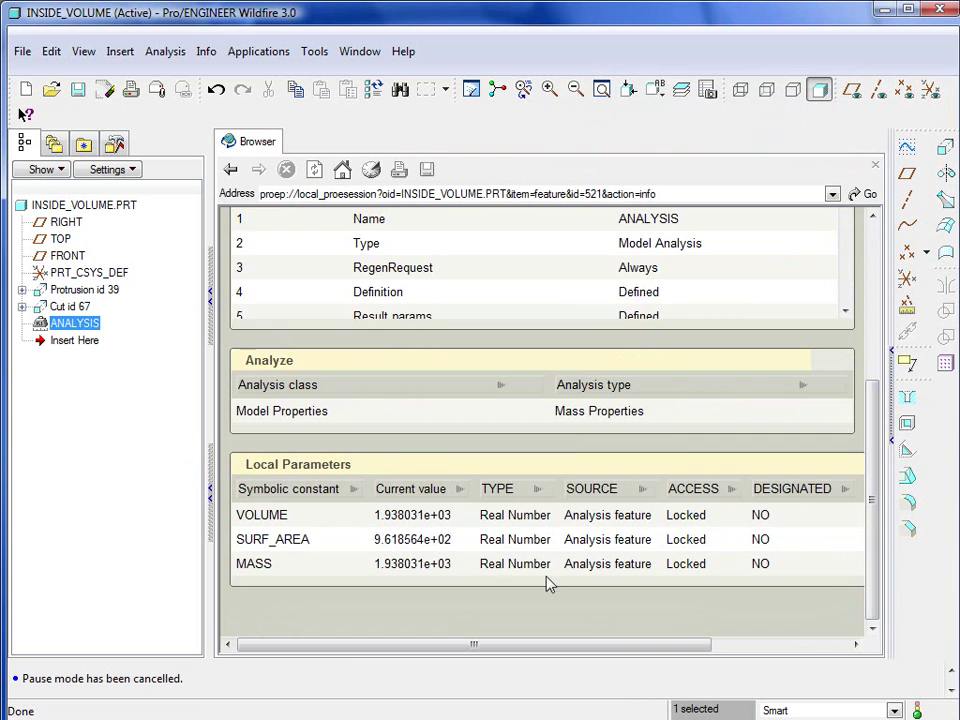
{"action": "scroll", "coordinate": [765, 345], "scroll_direction": "up", "scroll_amount": 3}
{"action": "scroll", "coordinate": [765, 345], "scroll_direction": "down", "scroll_amount": 3}
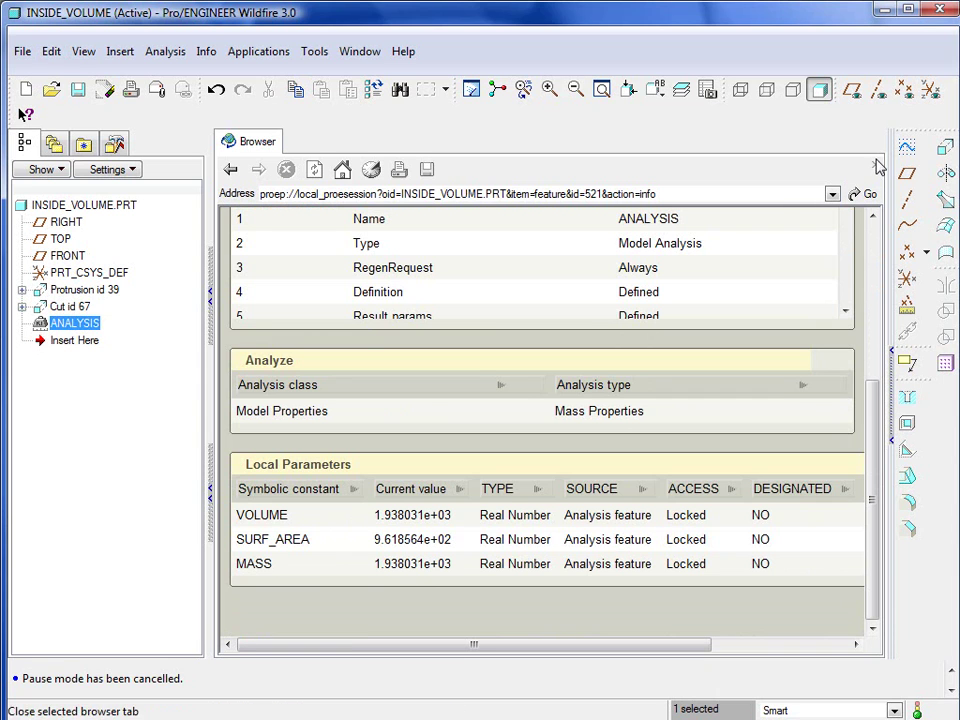
{"action": "left_click", "coordinate": [889, 242]}
Reopen the ANALYSIS feature's definition, review its mass properties results and definition settings, and accept it without changes.
{"action": "right_click", "coordinate": [83, 326]}
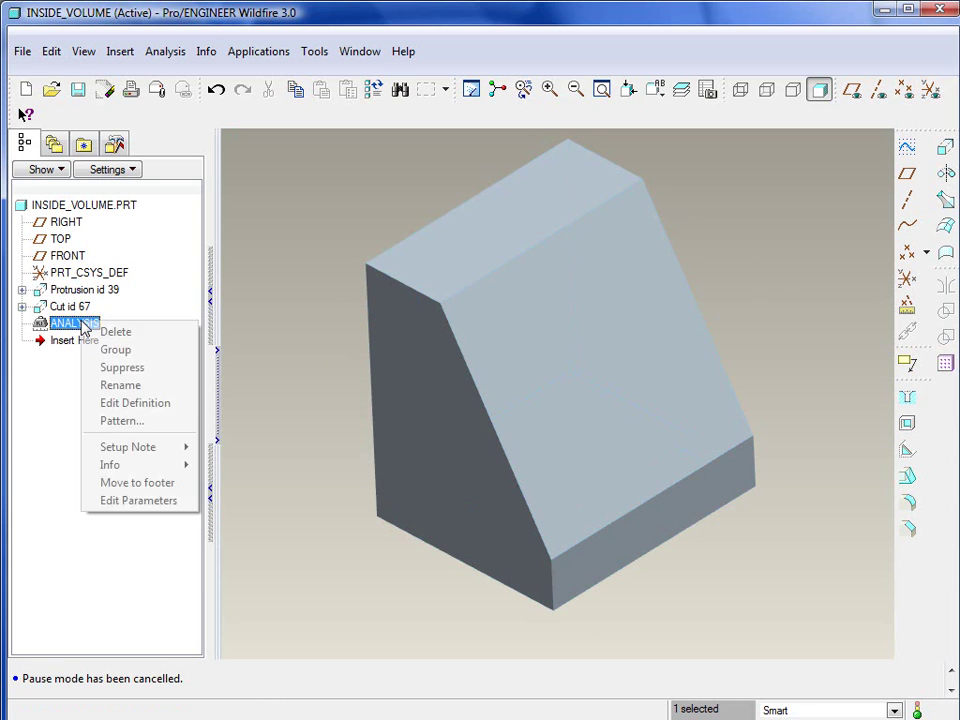
{"action": "left_click", "coordinate": [155, 410]}
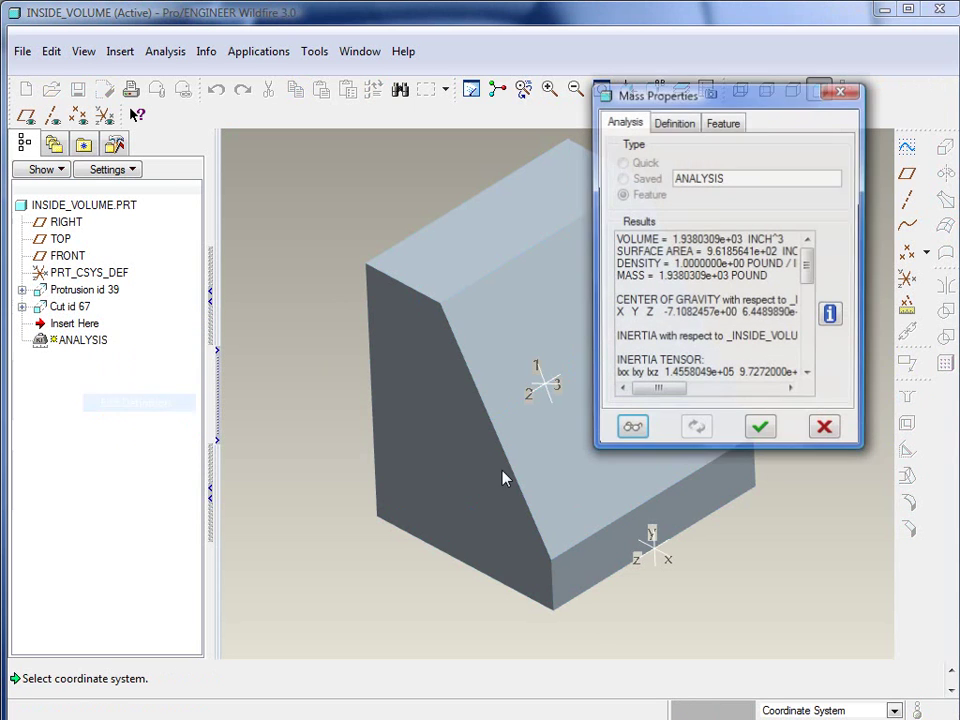
{"action": "left_click_drag", "start_coordinate": [738, 110], "coordinate": [593, 168]}
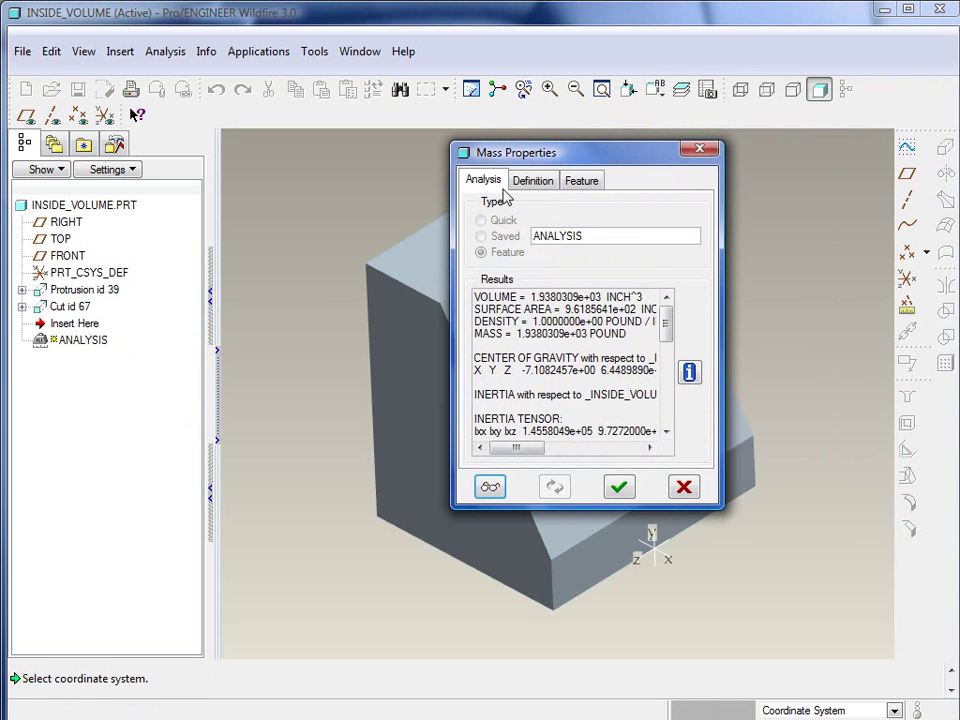
{"action": "left_click", "coordinate": [516, 182]}
{"action": "left_click", "coordinate": [616, 488]}
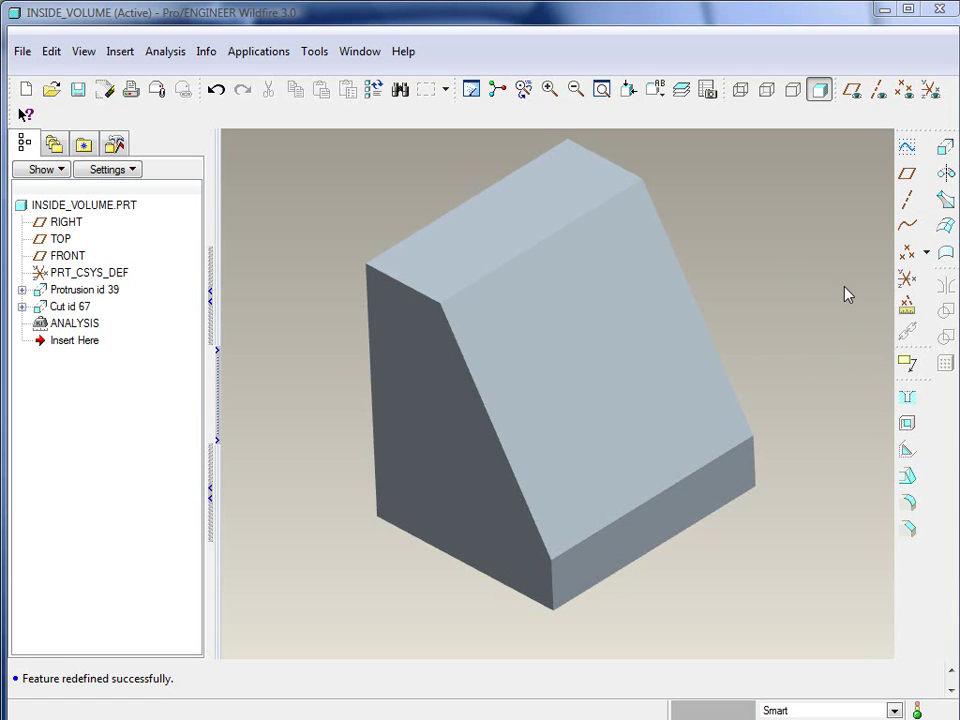
{"action": "left_click", "coordinate": [907, 224]}
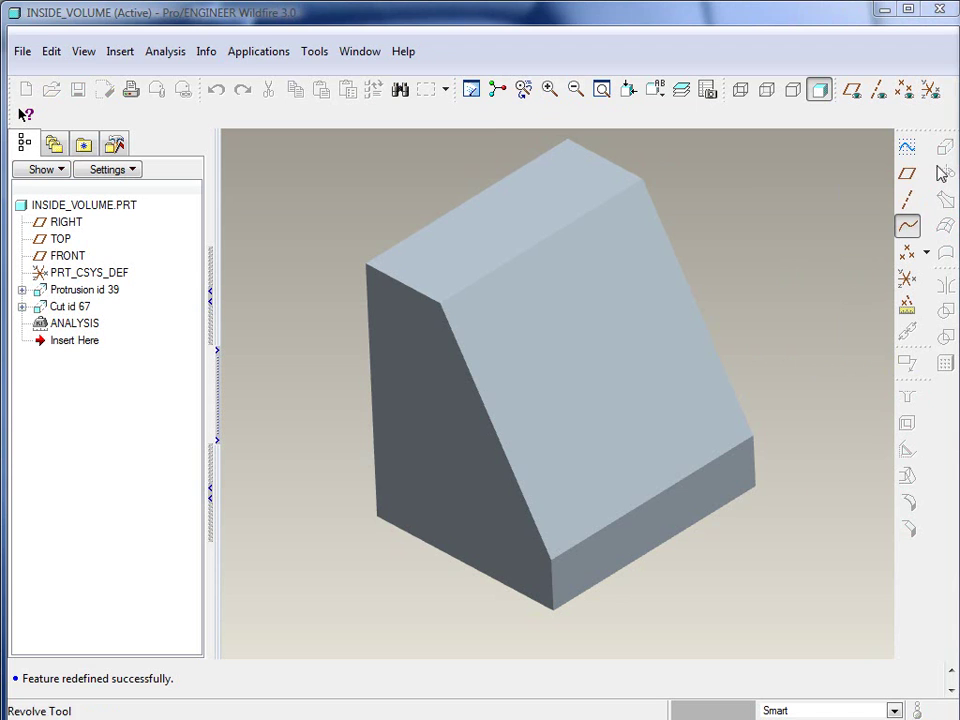
{"action": "left_click", "coordinate": [907, 224]}
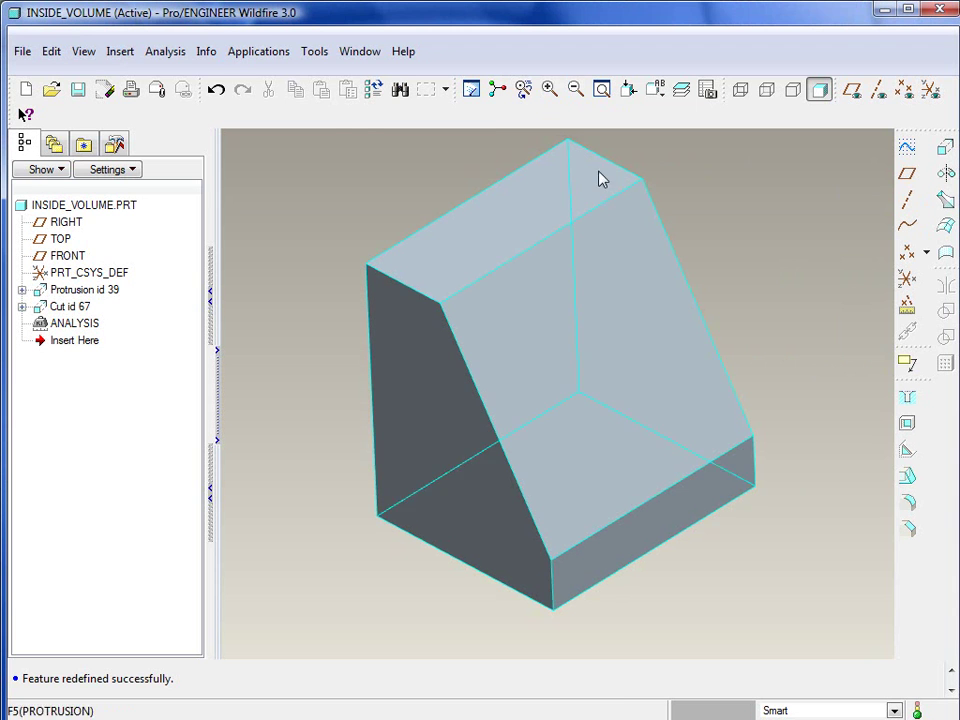
Start an Optimization/Feasibility design study for the part and set its study type to Feasibility.
{"action": "left_click", "coordinate": [166, 55]}
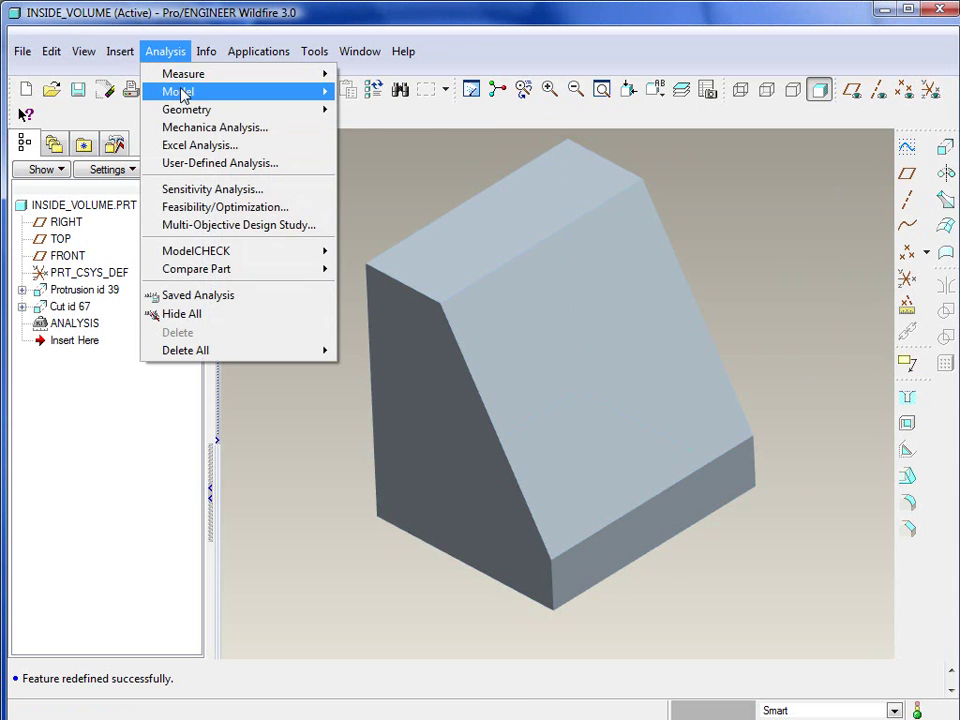
{"action": "left_click", "coordinate": [211, 208]}
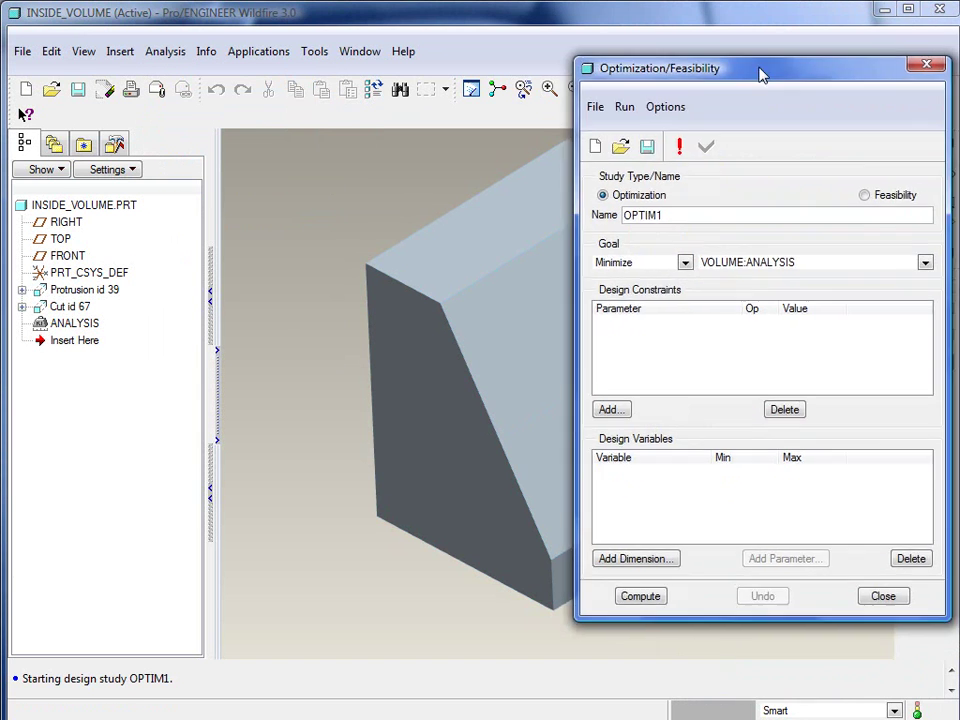
{"action": "left_click_drag", "start_coordinate": [760, 70], "coordinate": [724, 17]}
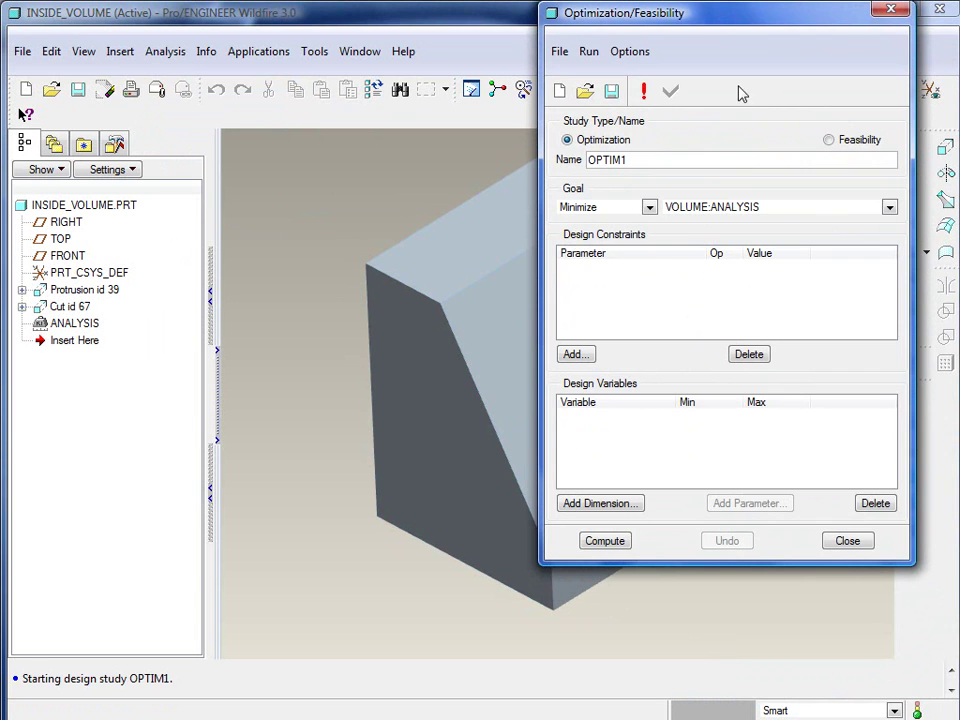
{"action": "left_click", "coordinate": [828, 140]}
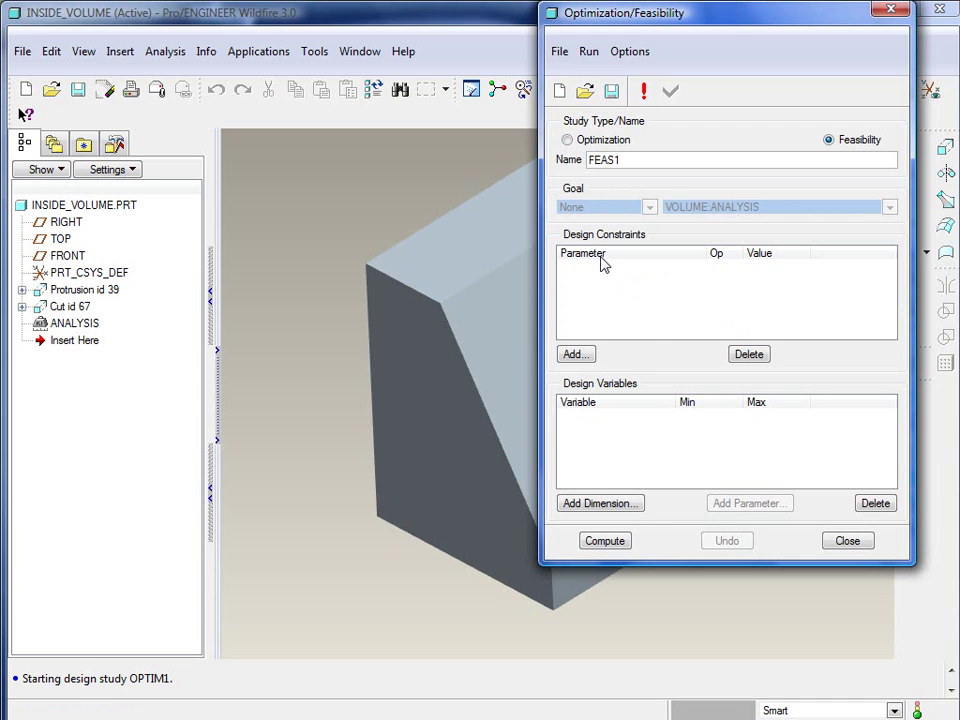
Add a design constraint that sets VOLUME:ANALYSIS equal to 2100.
{"action": "left_click", "coordinate": [576, 354]}
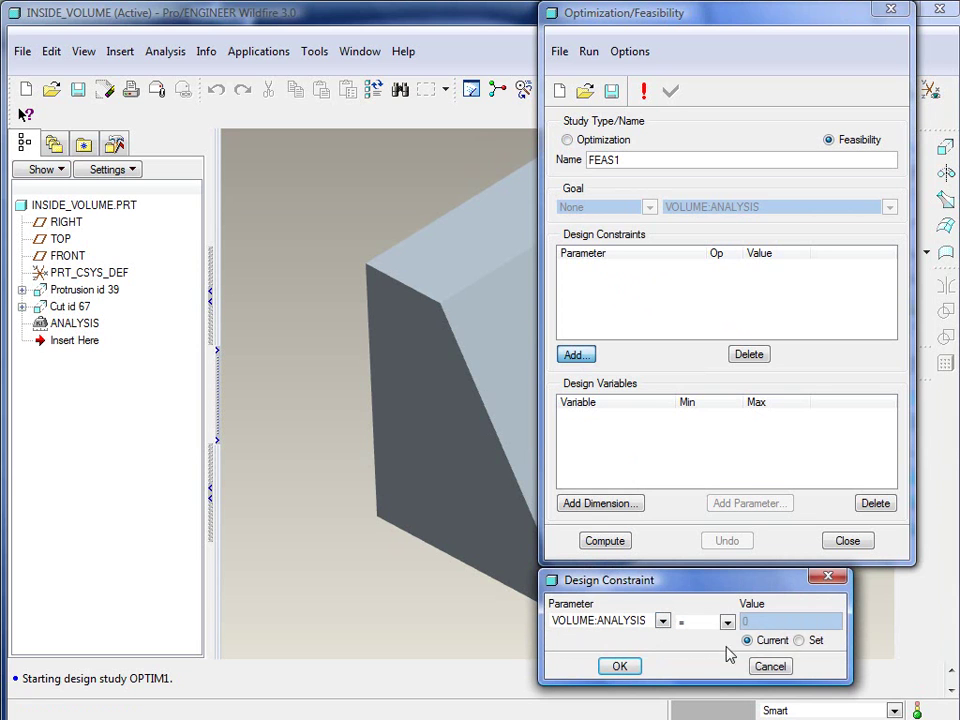
{"action": "left_click", "coordinate": [799, 640]}
{"action": "double_click", "coordinate": [763, 622]}
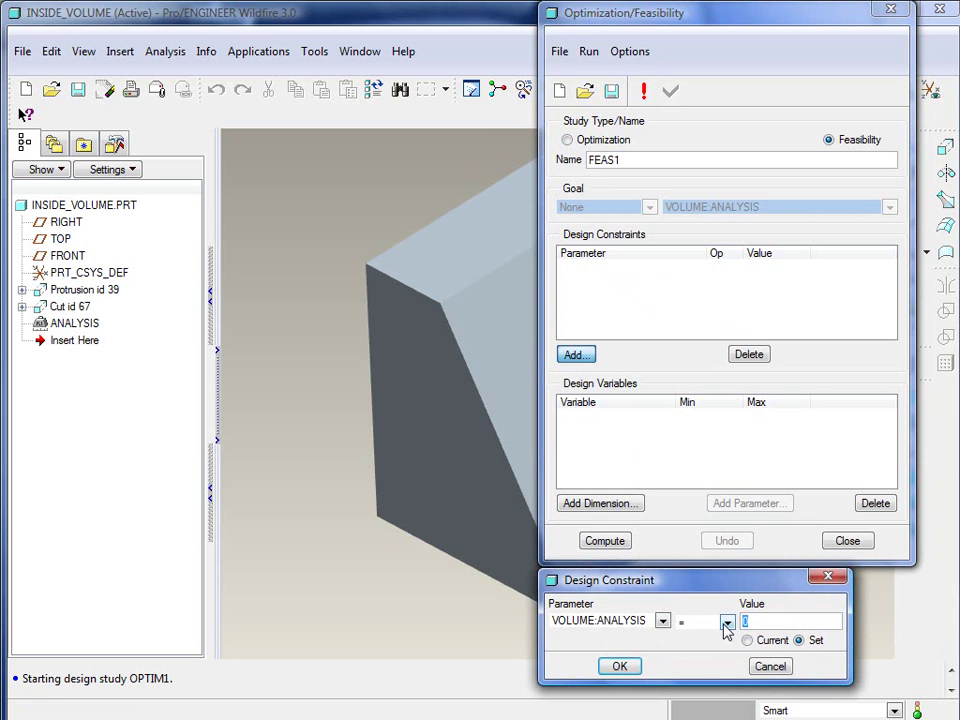
{"action": "type", "text": "2100"}
{"action": "left_click", "coordinate": [619, 666]}
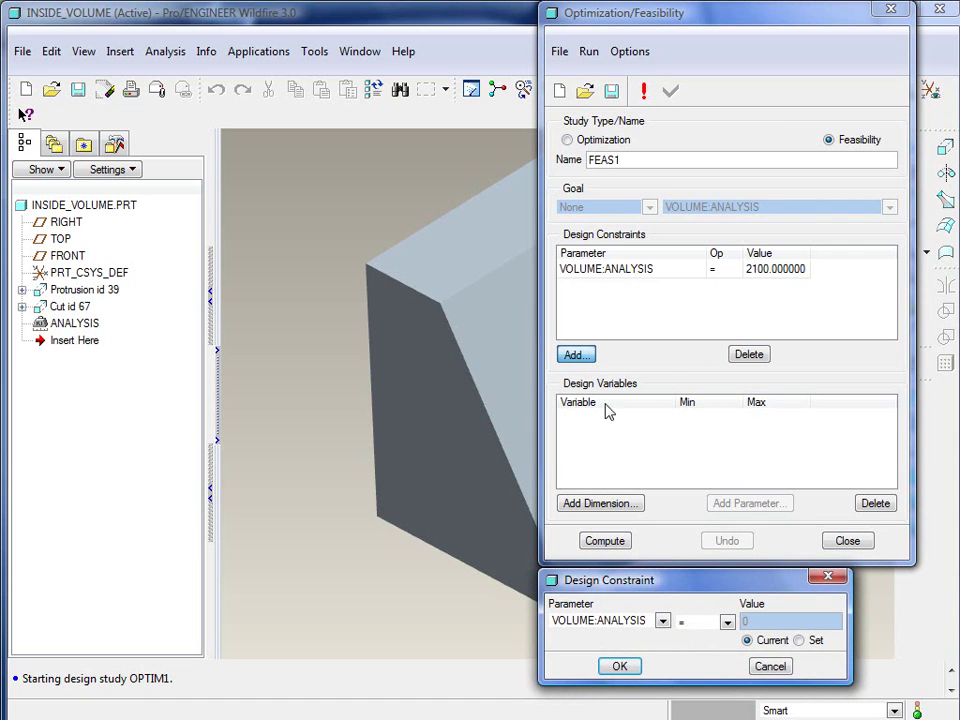
{"action": "left_click", "coordinate": [771, 667]}
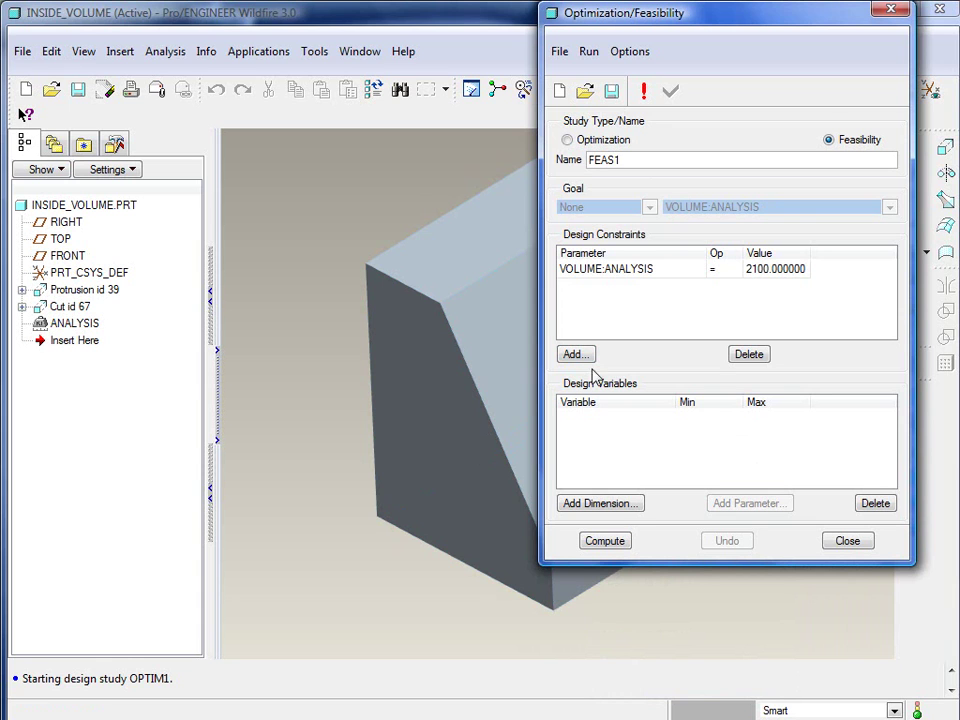
Add the protrusion's 14.000 dimension along the front lower edge as a design variable of the study.
{"action": "left_click", "coordinate": [619, 511]}
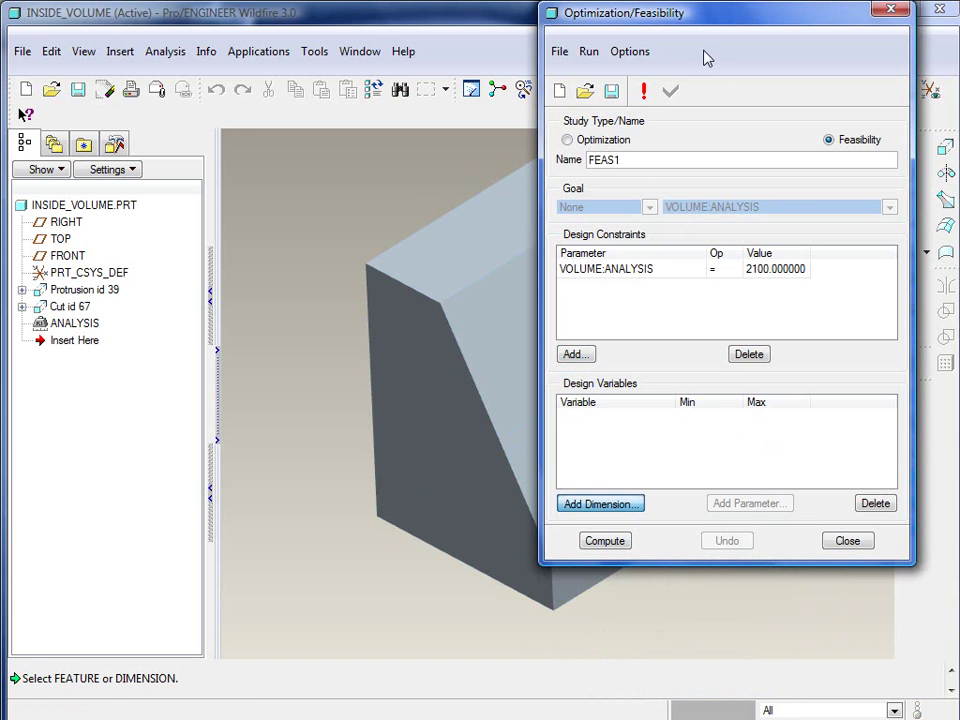
{"action": "left_click_drag", "start_coordinate": [673, 26], "coordinate": [171, 26]}
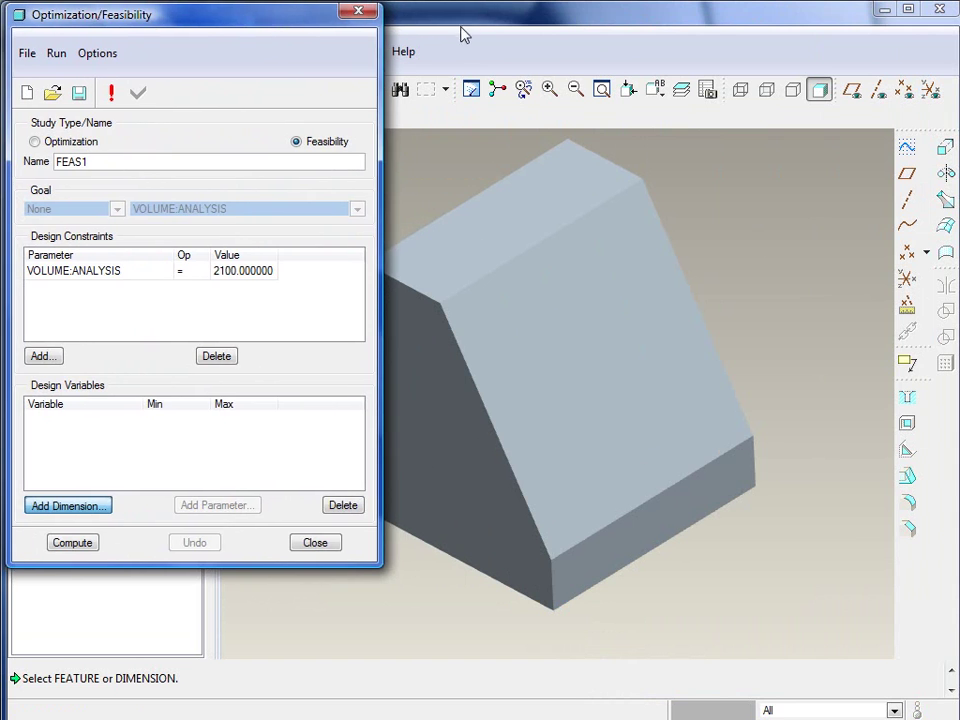
{"action": "double_click", "coordinate": [660, 520]}
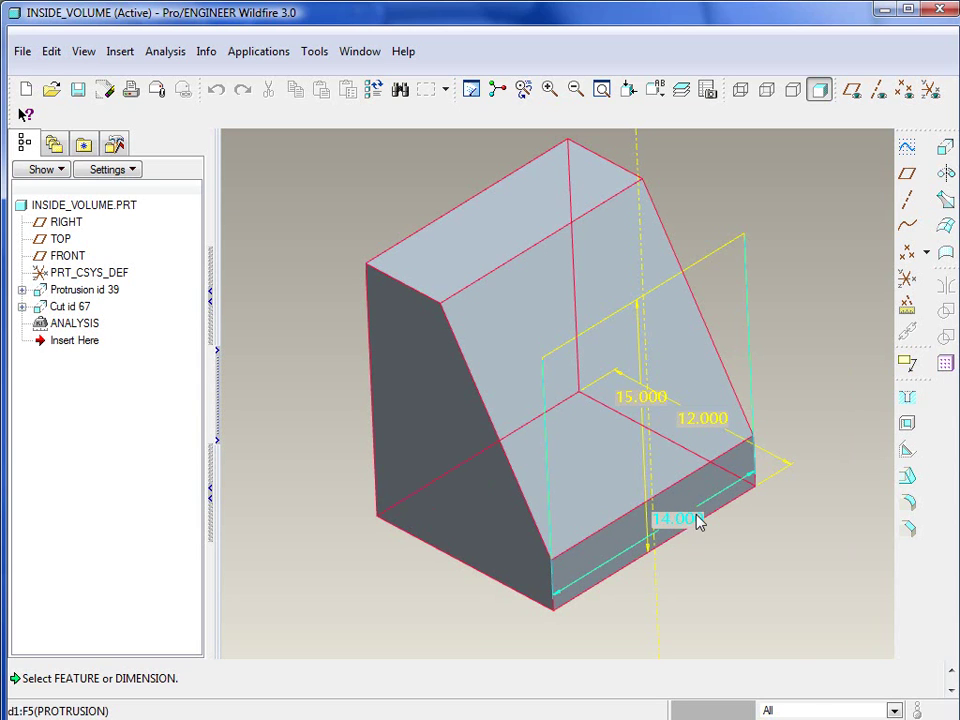
{"action": "left_click", "coordinate": [681, 524]}
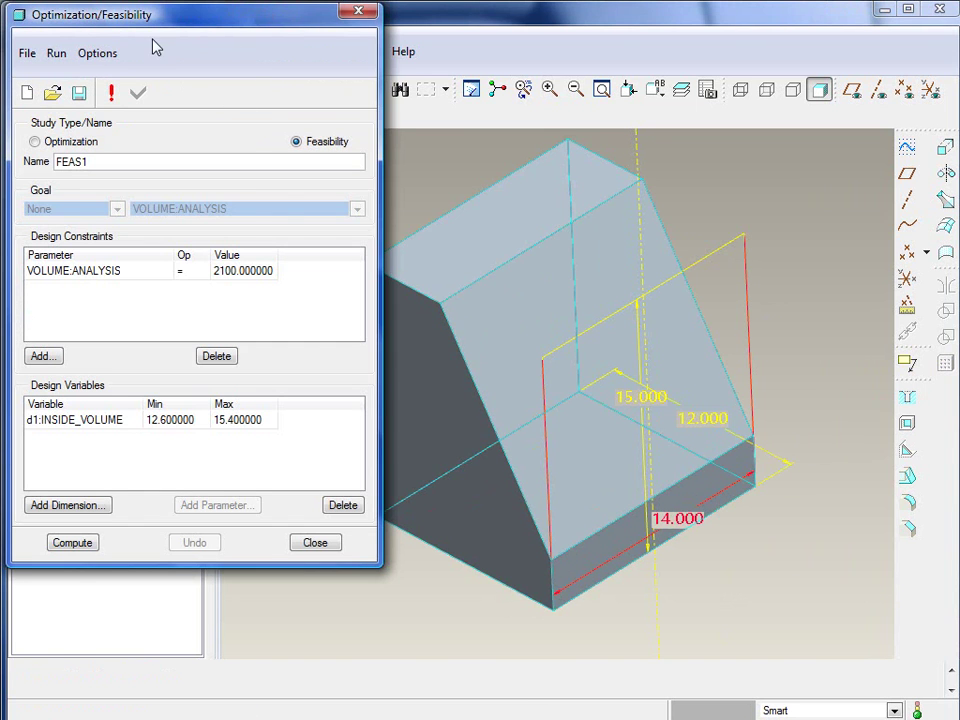
{"action": "left_click_drag", "start_coordinate": [204, 15], "coordinate": [745, 47]}
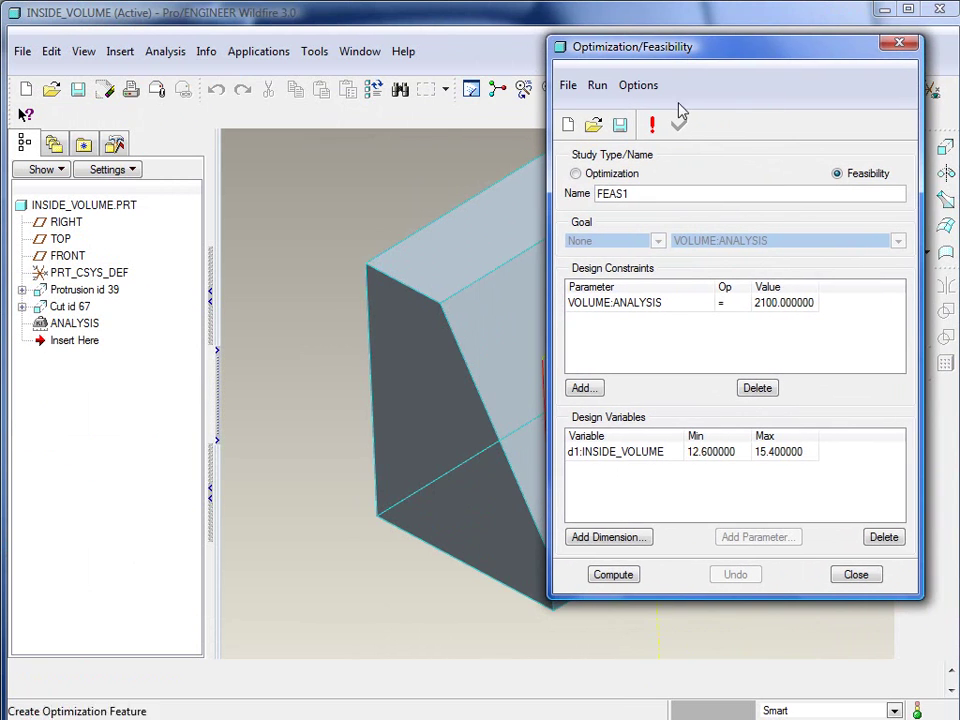
Set the range of the d1 design variable to a minimum of 13 and a maximum of 17.
{"action": "left_click", "coordinate": [740, 452]}
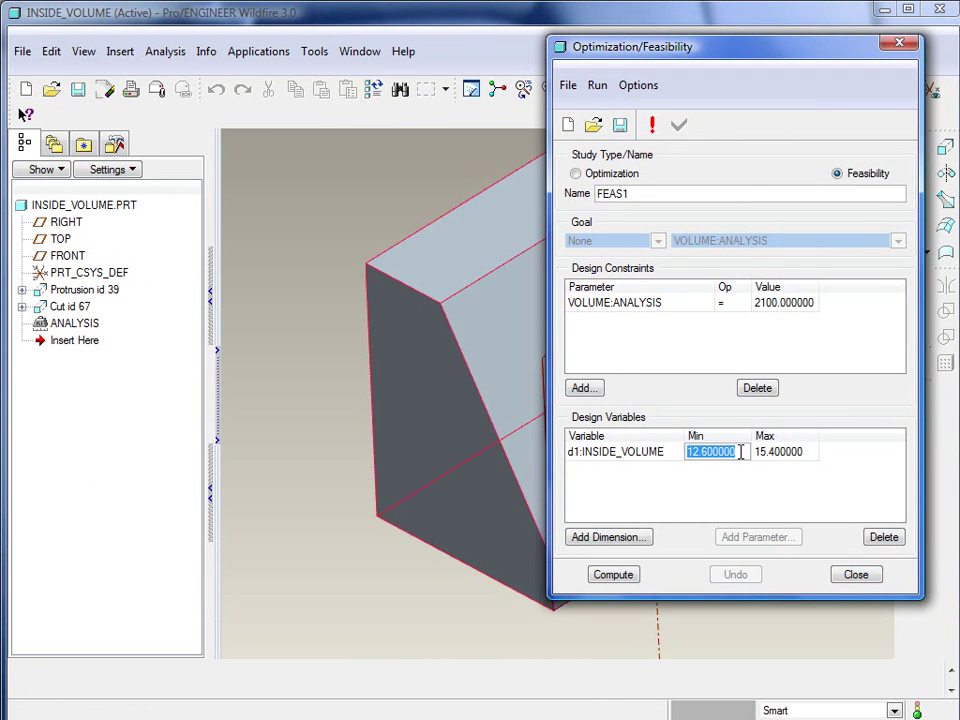
{"action": "type", "text": "13"}
{"action": "left_click_drag", "start_coordinate": [755, 452], "coordinate": [808, 468]}
{"action": "type", "text": "17"}
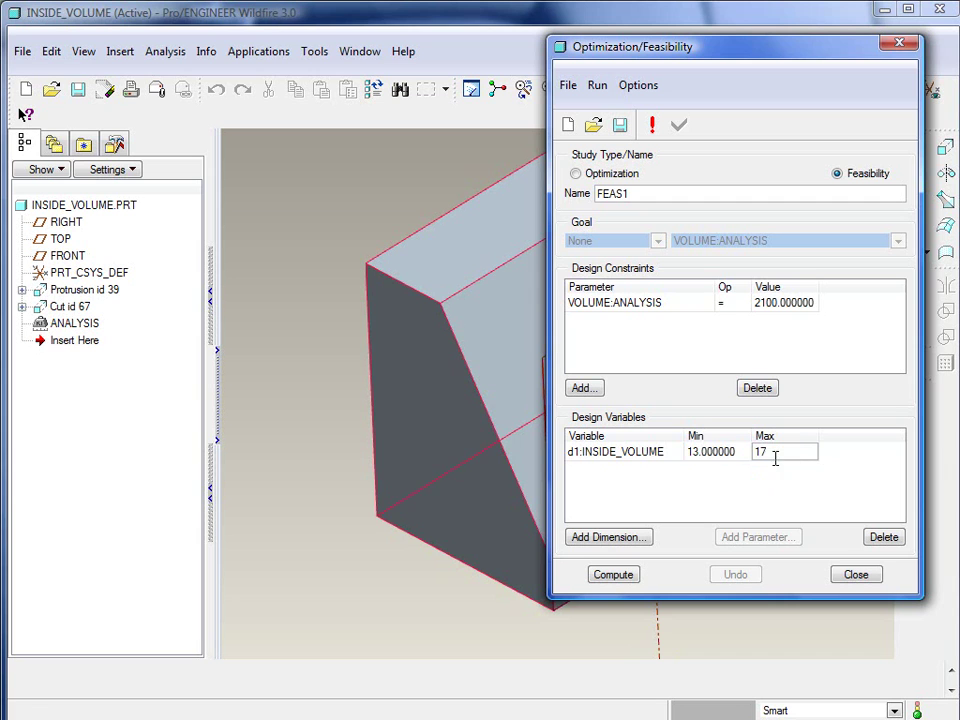
{"action": "left_click", "coordinate": [712, 455]}
Add the cut's 30-degree angle and its 3.000 height dimension as further design variables.
{"action": "left_click", "coordinate": [604, 540]}
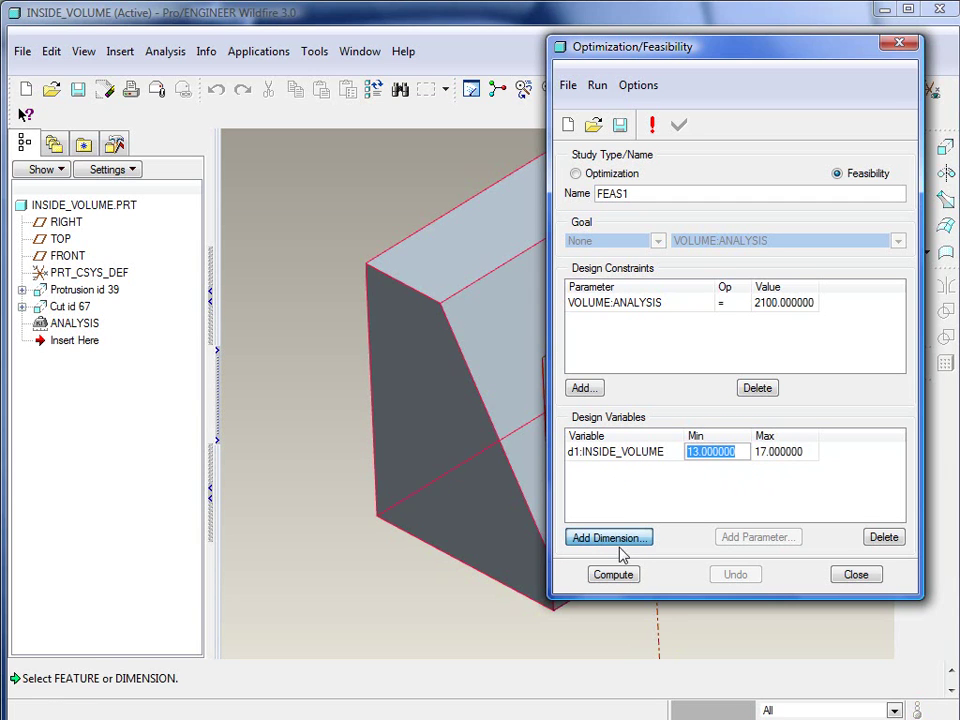
{"action": "left_click", "coordinate": [484, 487]}
{"action": "left_click_drag", "start_coordinate": [615, 46], "coordinate": [145, 43]}
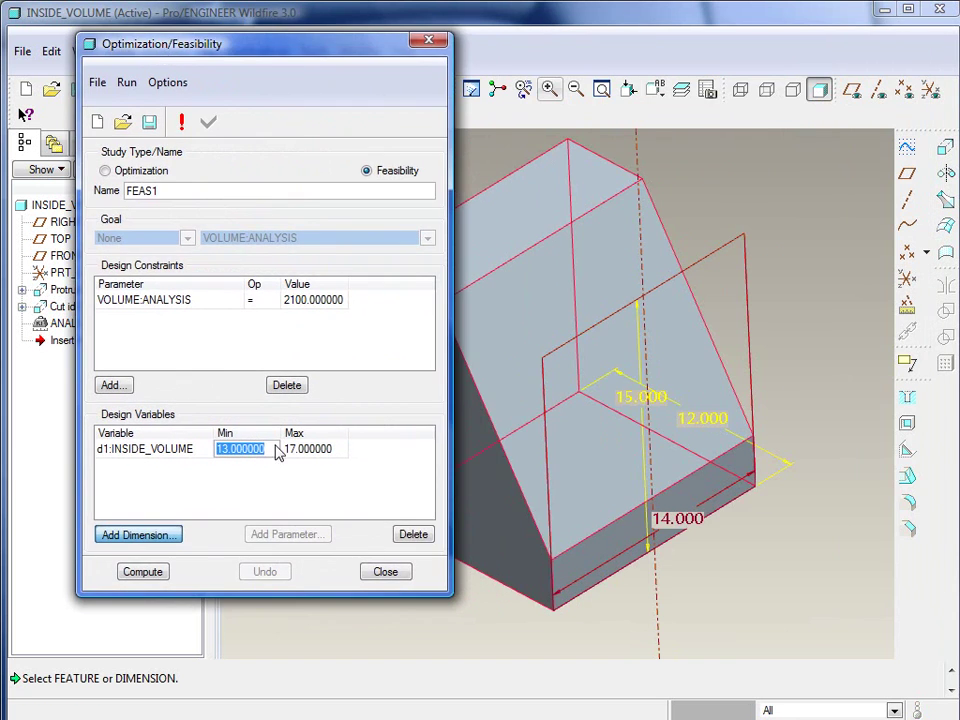
{"action": "left_click", "coordinate": [521, 360]}
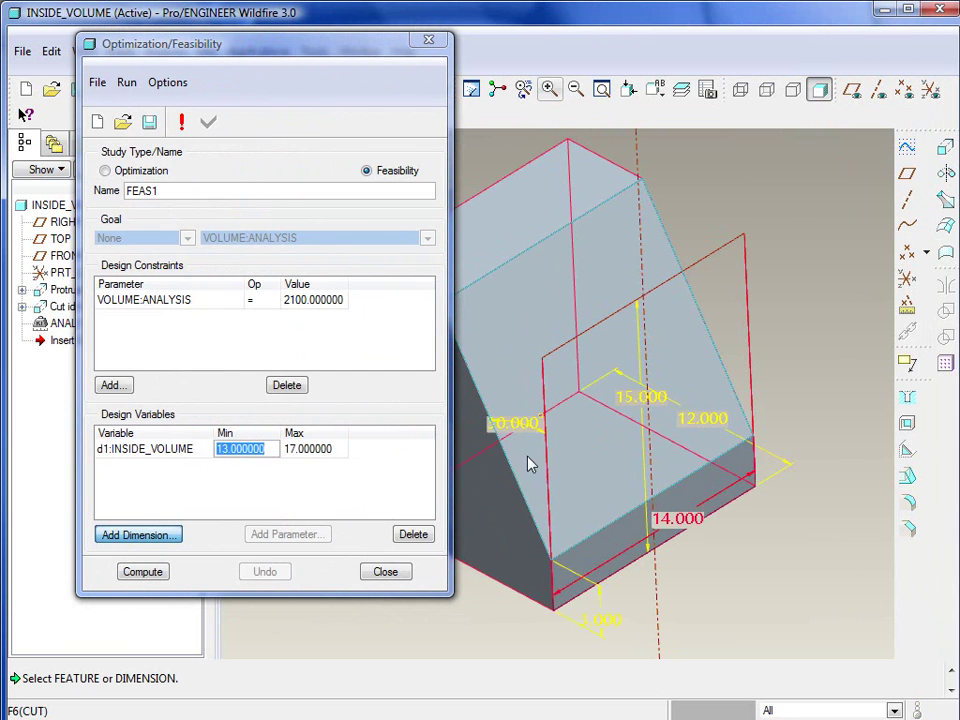
{"action": "left_click", "coordinate": [510, 425]}
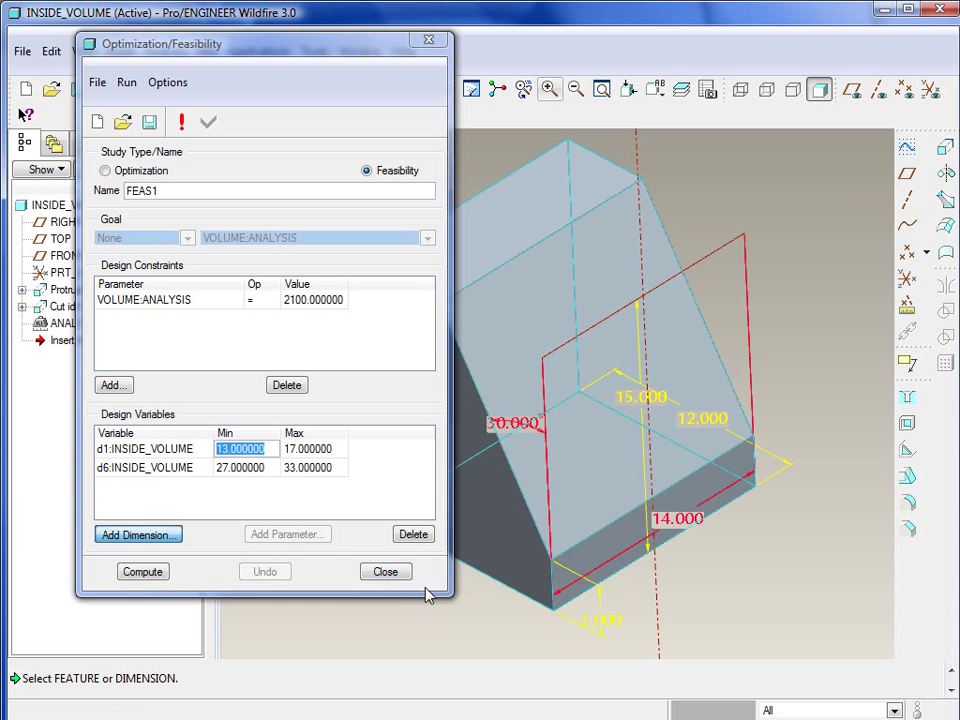
{"action": "left_click", "coordinate": [606, 622]}
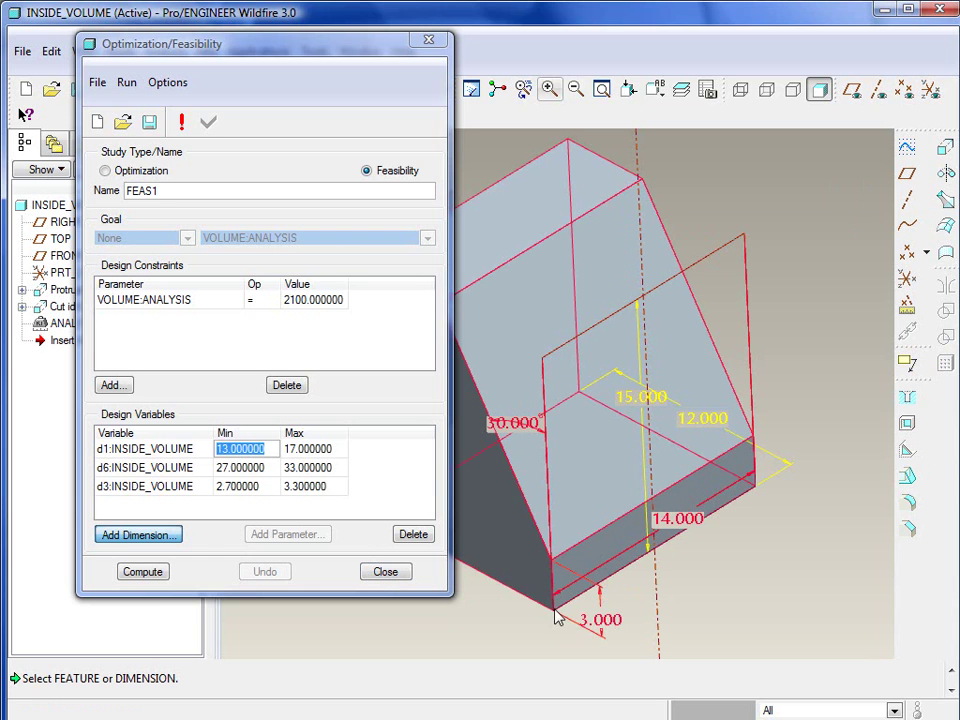
Set the range of the d6 angle variable to a minimum of 25 and a maximum of 35.
{"action": "left_click", "coordinate": [226, 474]}
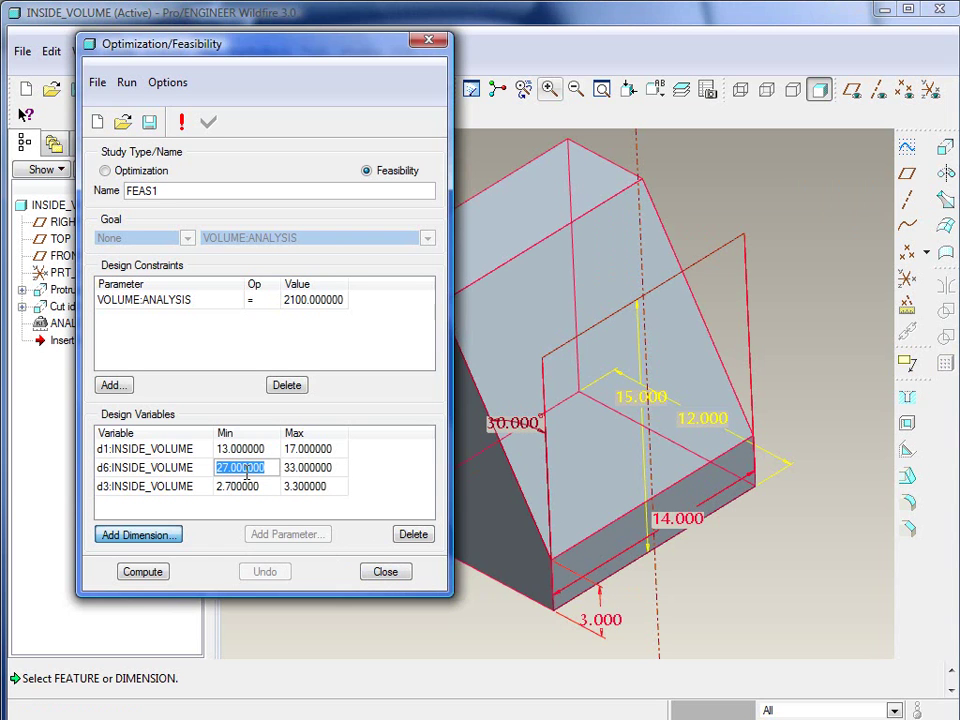
{"action": "type", "text": "25"}
{"action": "left_click", "coordinate": [303, 467]}
{"action": "type", "text": "35"}
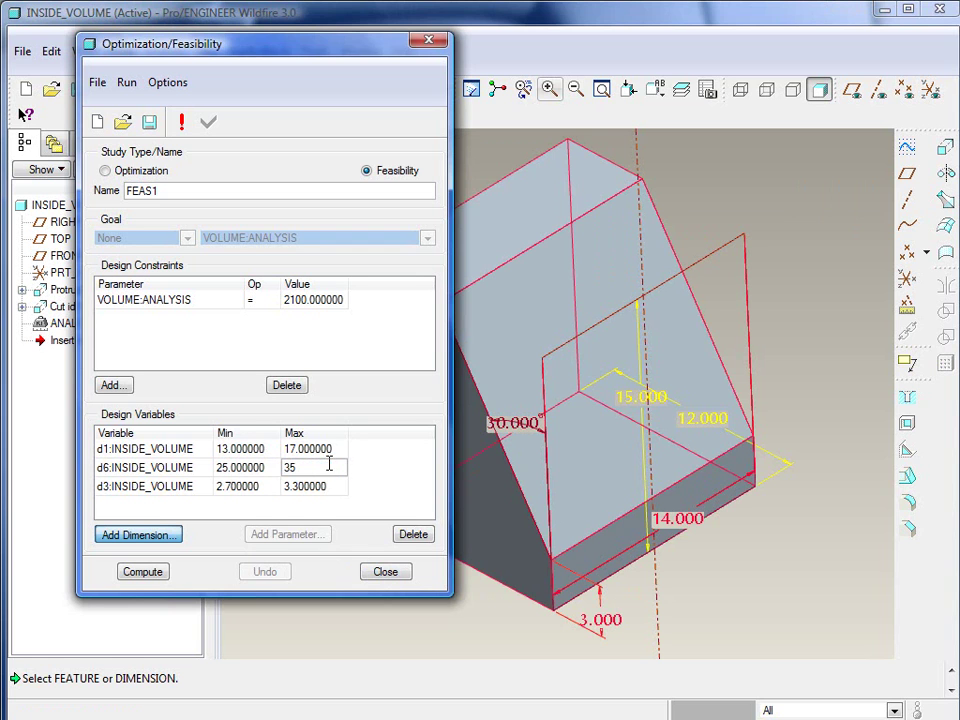
Set the d3 variable's range to a minimum of 2 and a maximum of 3.5, and compute the feasibility study.
{"action": "left_click", "coordinate": [231, 486]}
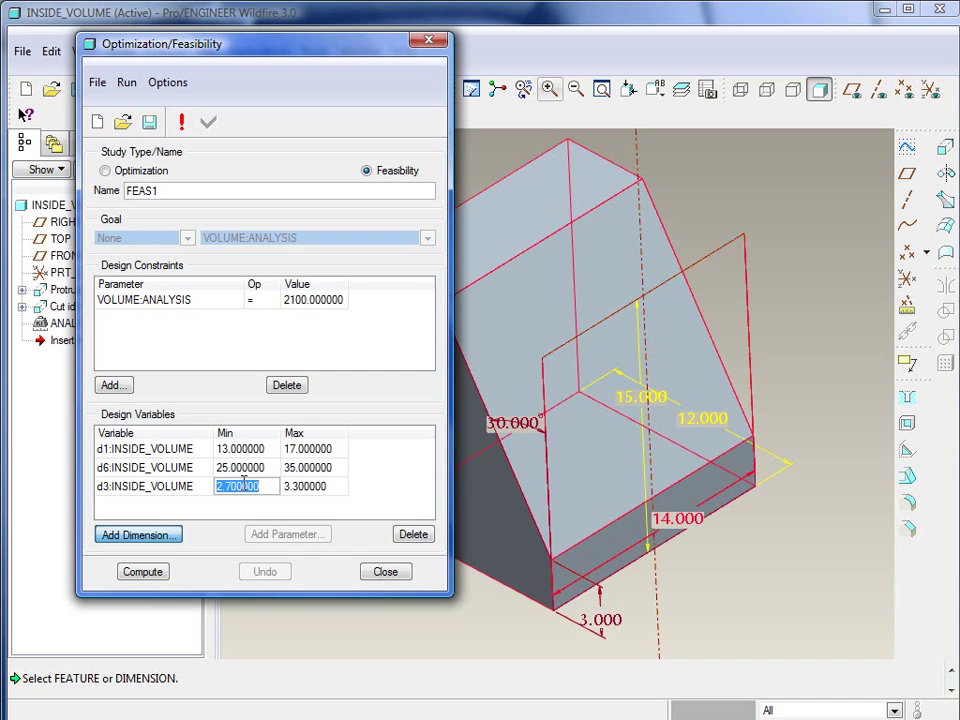
{"action": "type", "text": "2"}
{"action": "left_click", "coordinate": [320, 487]}
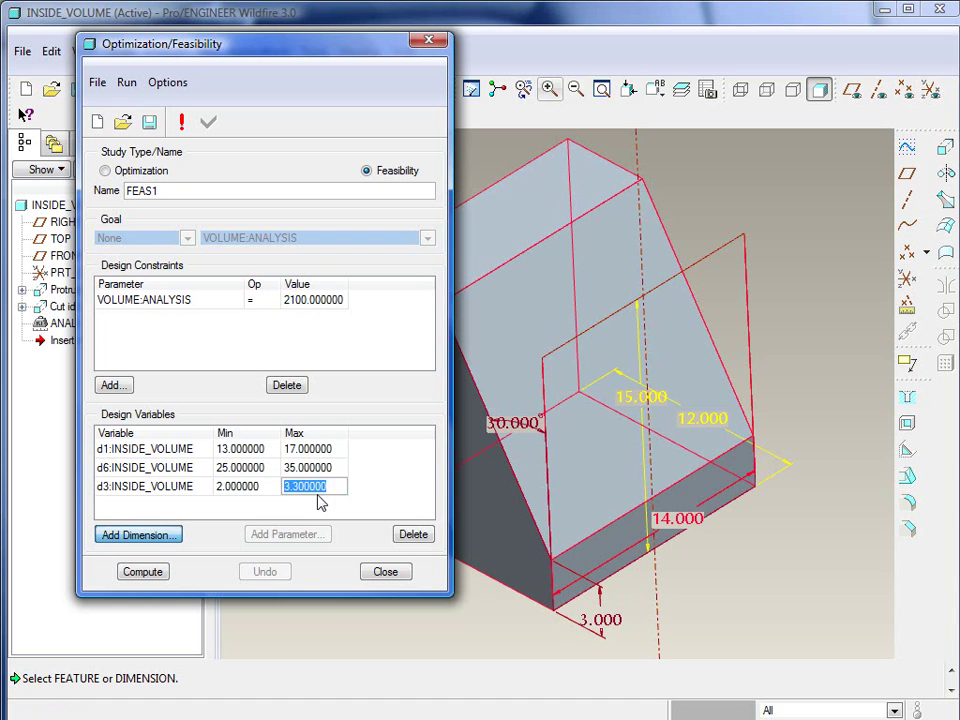
{"action": "type", "text": "3.5"}
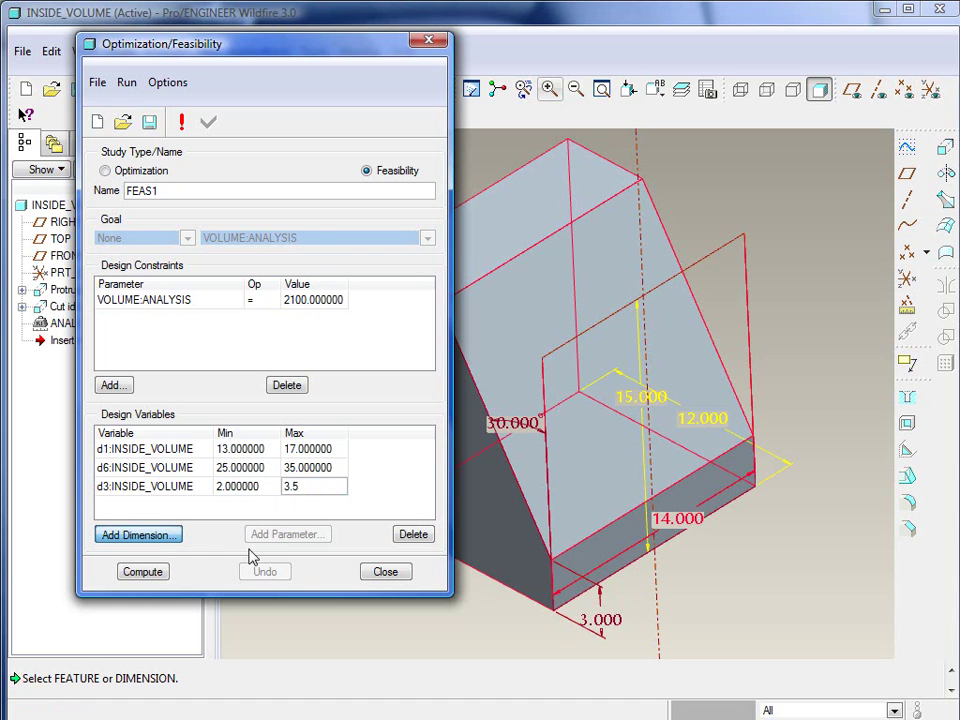
{"action": "left_click", "coordinate": [230, 487]}
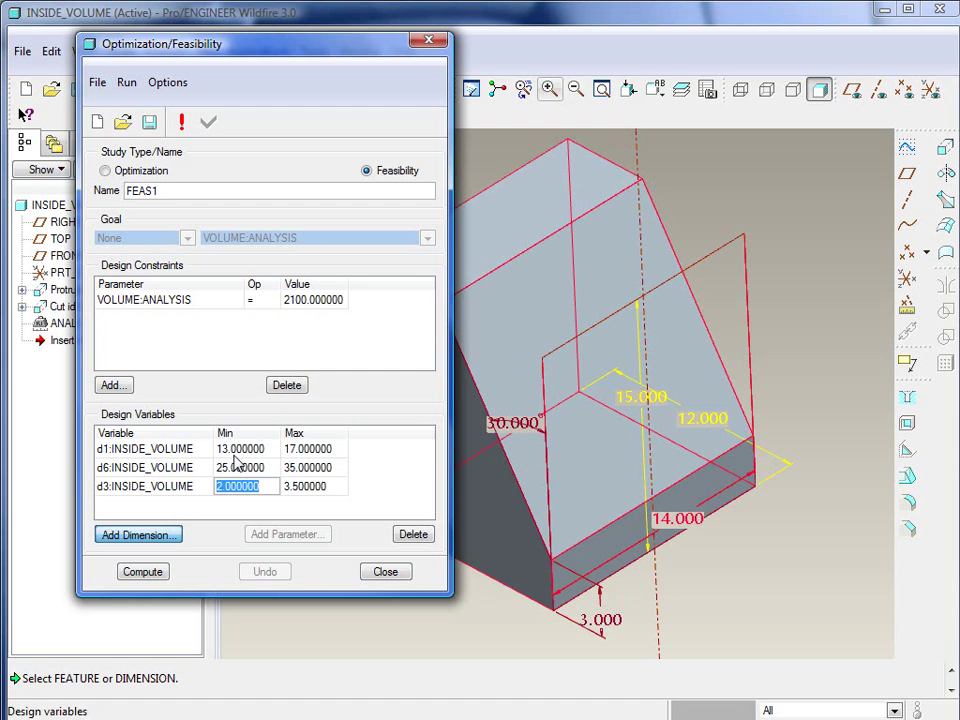
{"action": "left_click", "coordinate": [150, 572]}
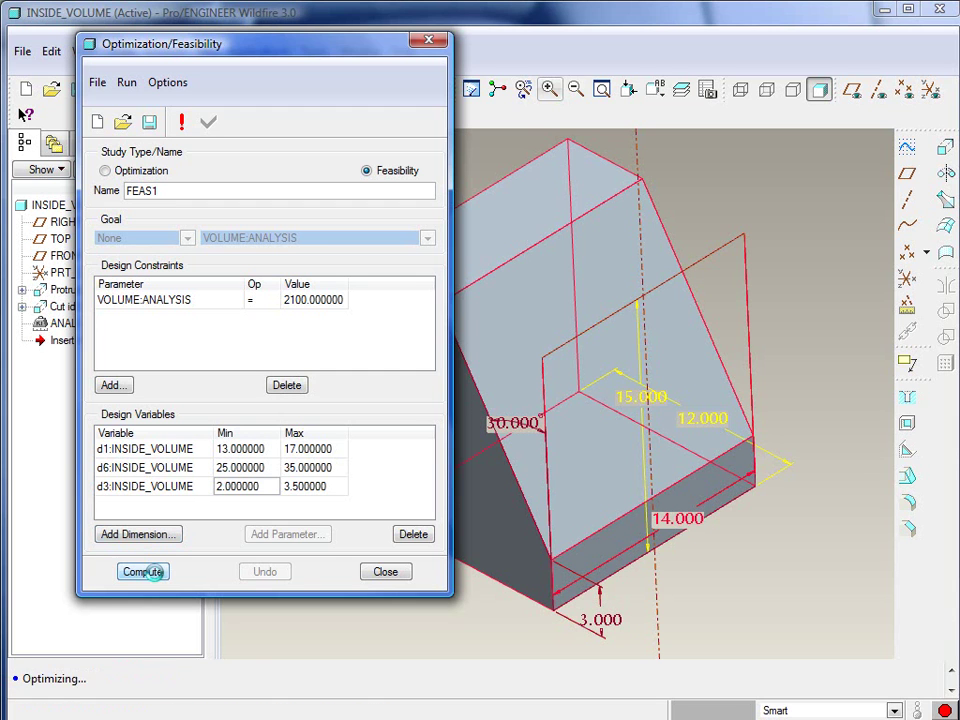